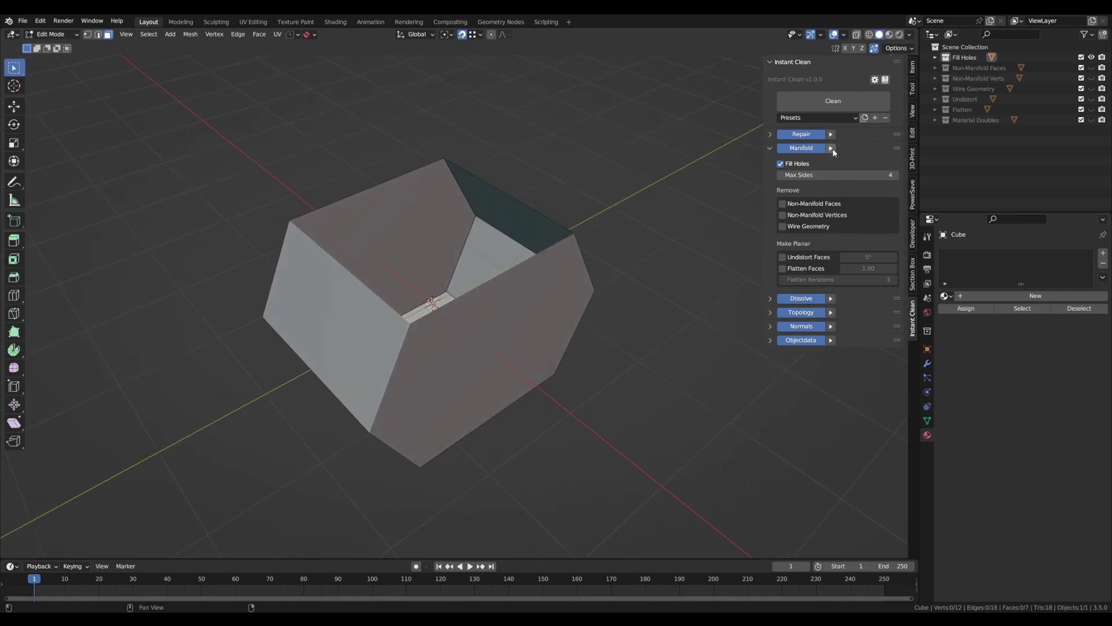
- Fill the cube's open top with the Manifold cleanup, and rerun it after deleting the six-sided front face
left_click(831, 149)
mouse_move(516, 342)
middle_mouse_down()
mouse_move(462, 306)
mouse_move(531, 335)
mouse_move(513, 347)
middle_mouse_up()
left_click(461, 306)
key("x")
key("f")
left_click(831, 148)
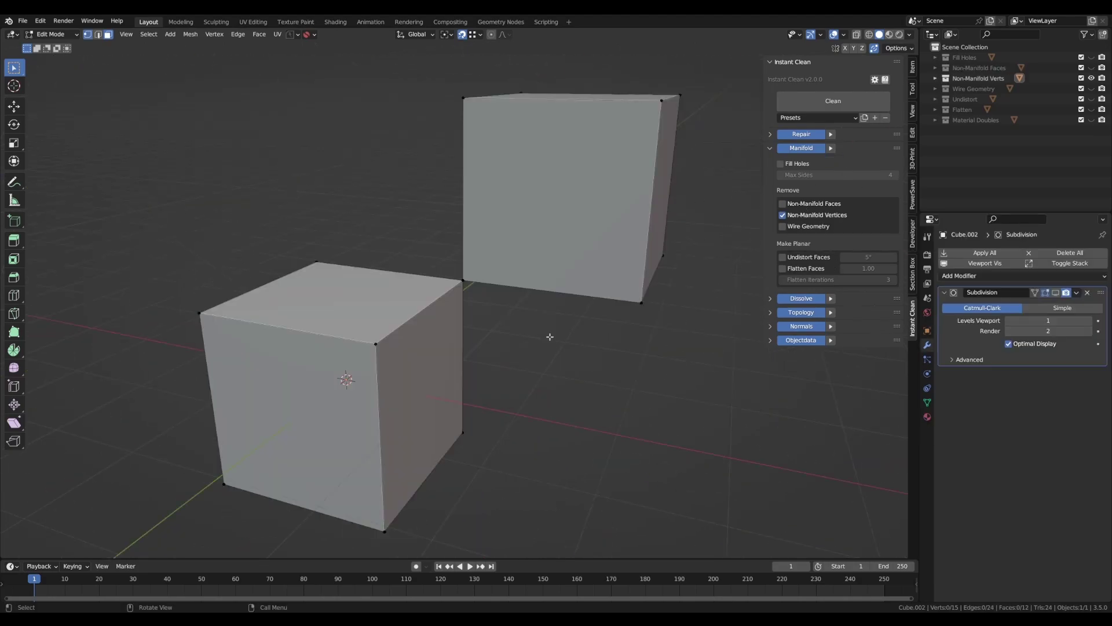
- Show the Subdivision modifier in the viewport on the two touching cubes and clean their shared non-manifold vertex
left_click(461, 280)
middle_click_drag(462, 280, 475, 307)
scroll(475, 307, "down", 1)
left_click(1055, 293)
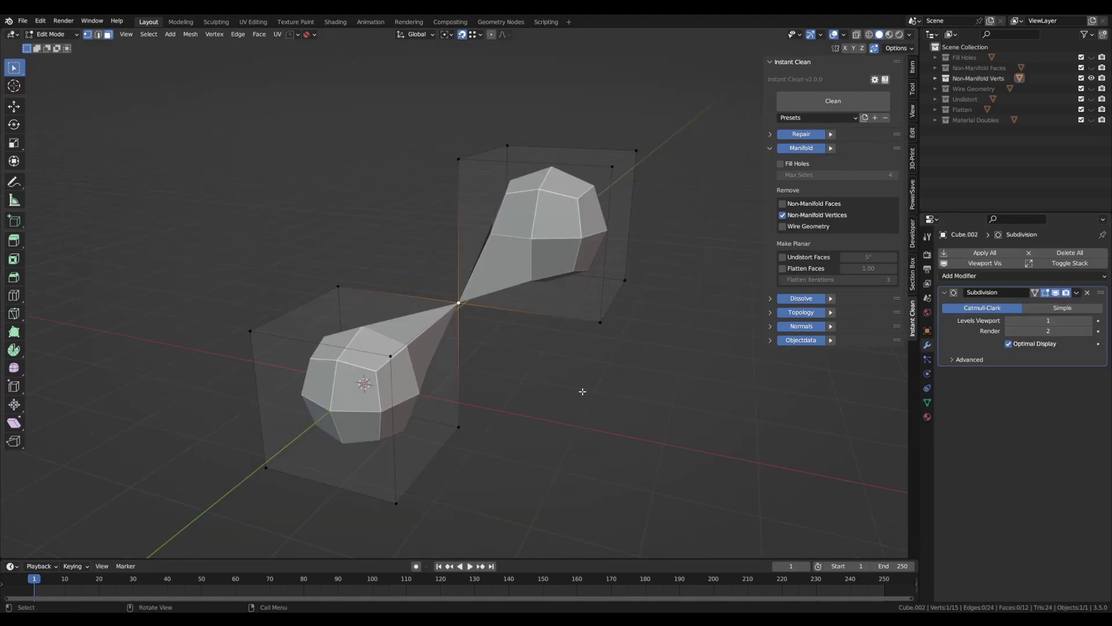
left_click(833, 100)
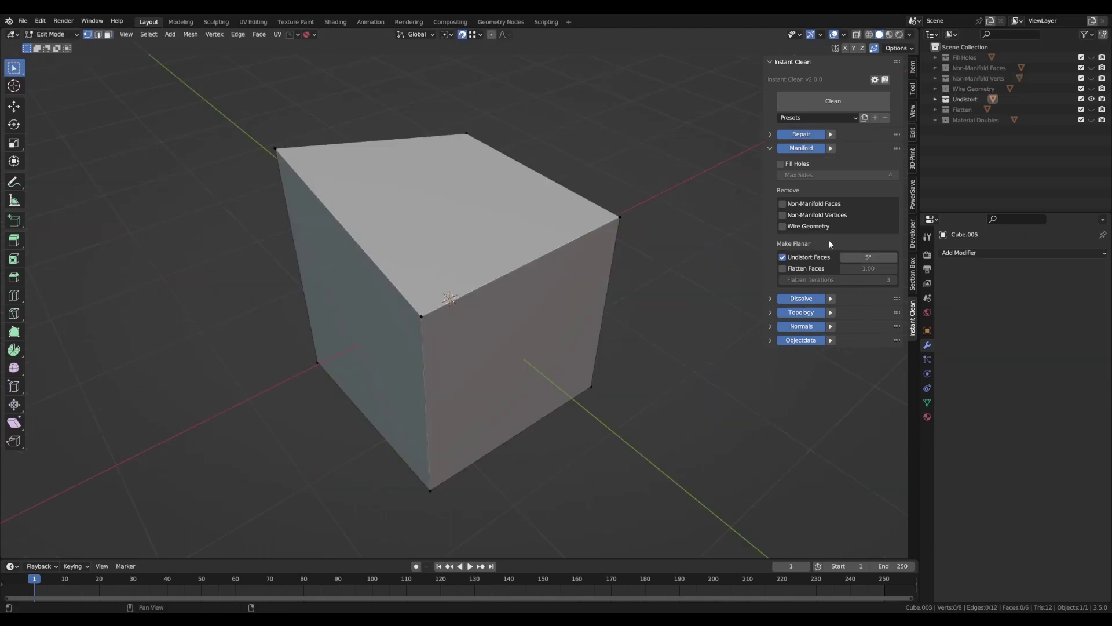
- Clean the cube with Undistort Faces at 5° and examine its top face
scroll(497, 211, "up", 1)
mouse_move(487, 220)
middle_mouse_down()
mouse_move(496, 211)
mouse_move(581, 273)
mouse_move(488, 236)
middle_mouse_up()
scroll(581, 272, "up", 1)
left_click(833, 100)
middle_click_drag(400, 261, 330, 238)
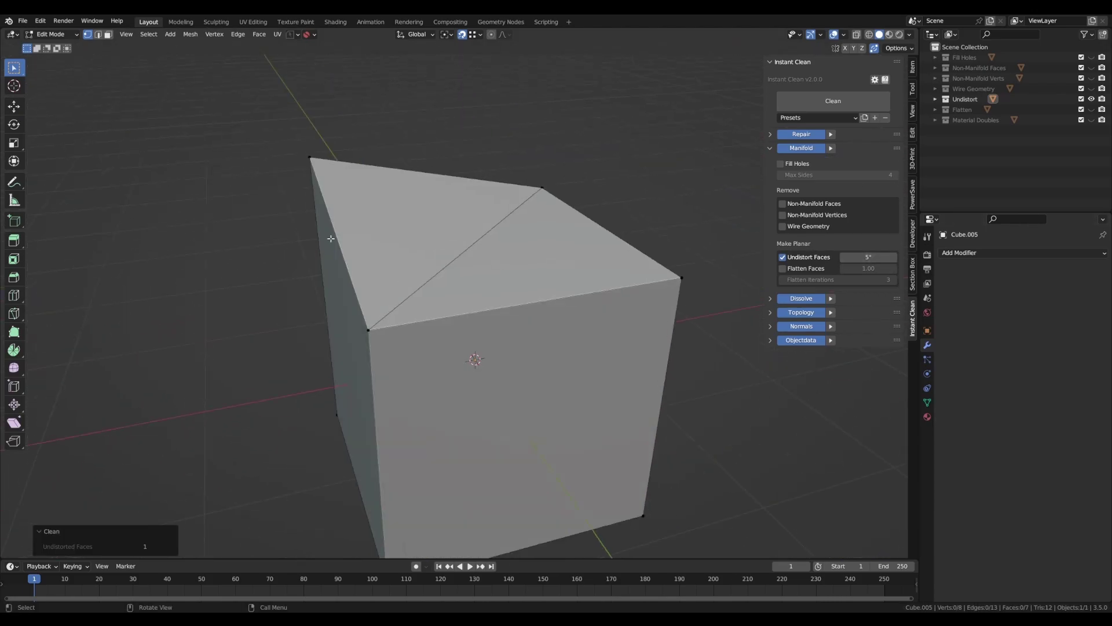
middle_click_drag(440, 348, 556, 307)
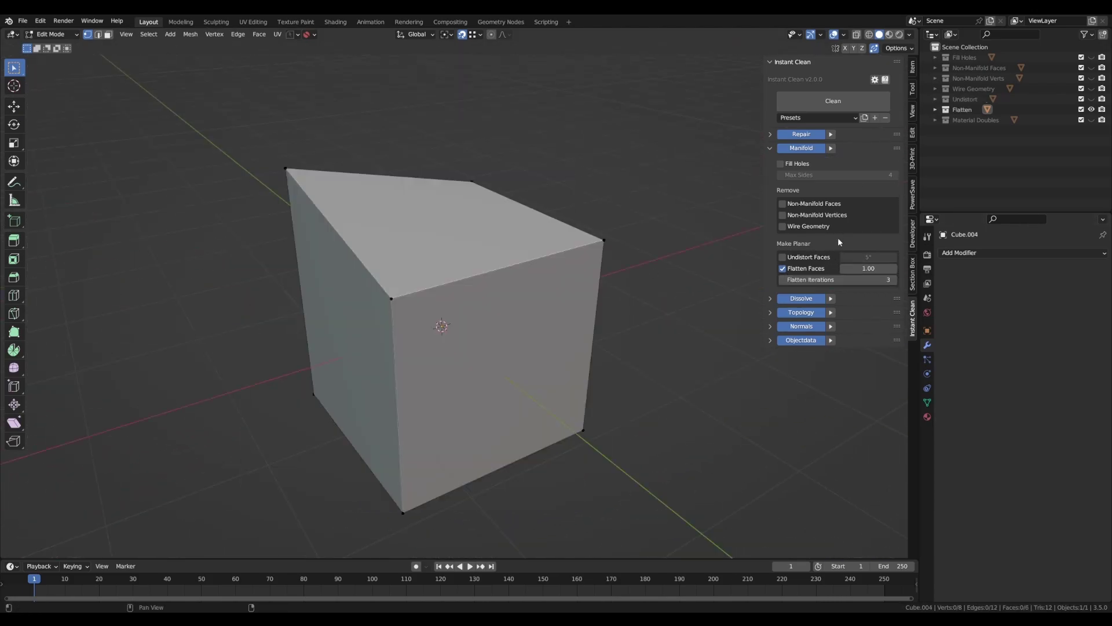
- Run the Manifold cleanup on the cube with Flatten Faces at 1.00 and 3 iterations
left_click(831, 148)
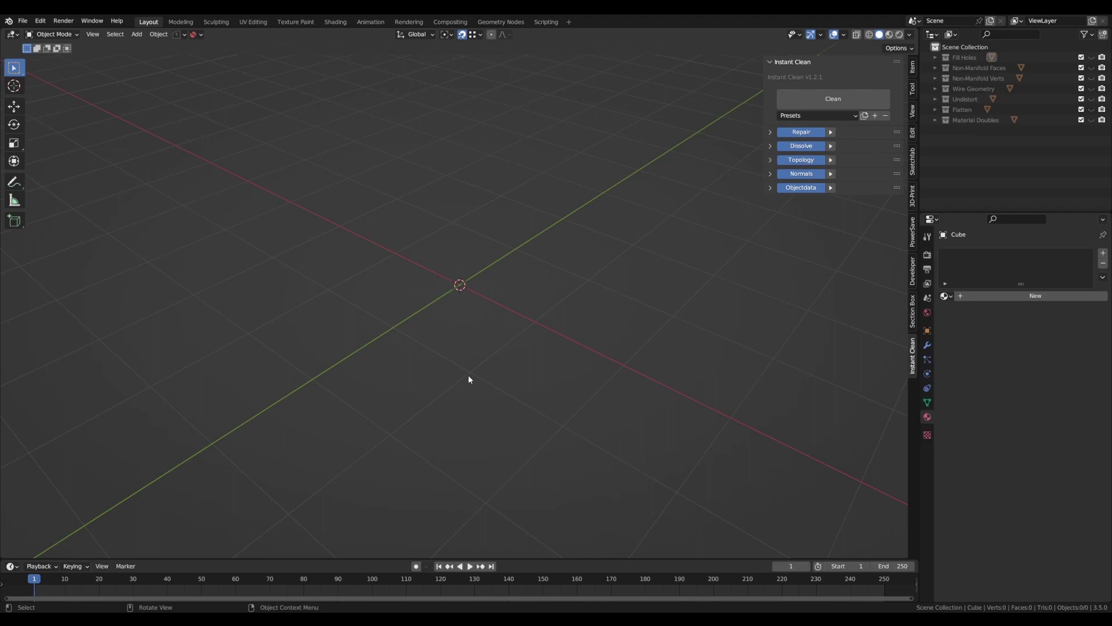
- Find the installed Instant Clean add-on in the preferences, remove it, and quit the program
left_click(40, 21)
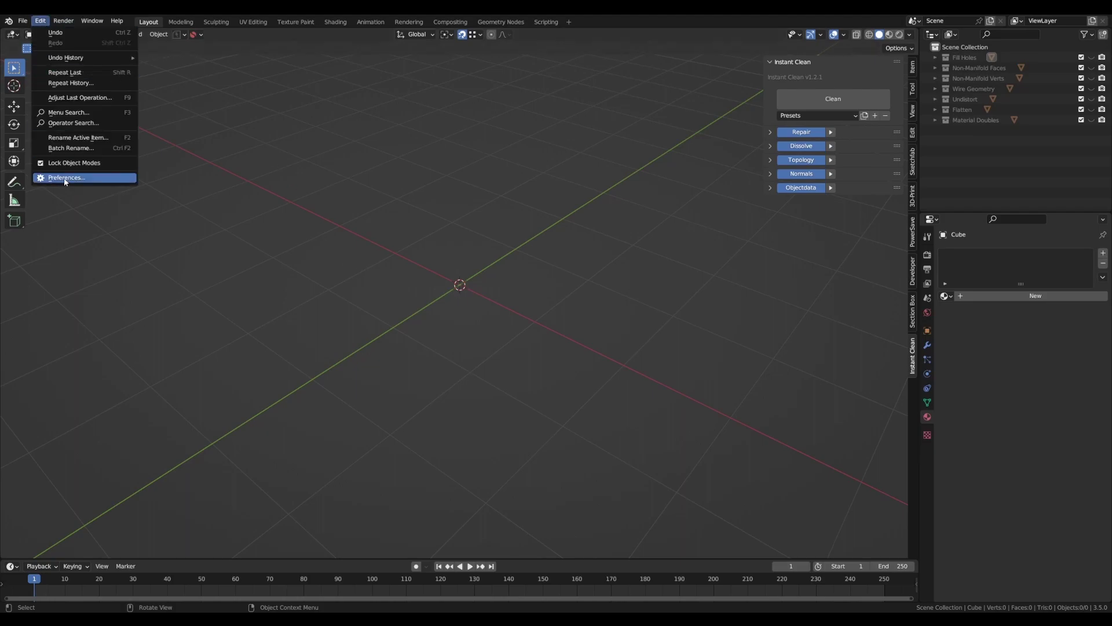
left_click(64, 178)
left_click(54, 139)
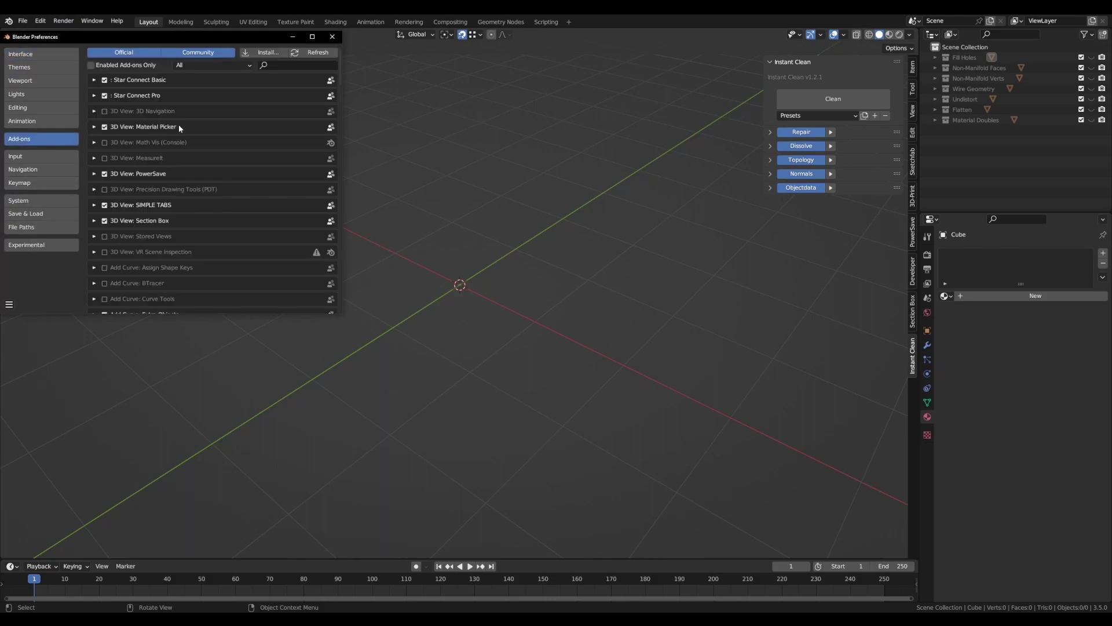
left_click(282, 66)
type("inst")
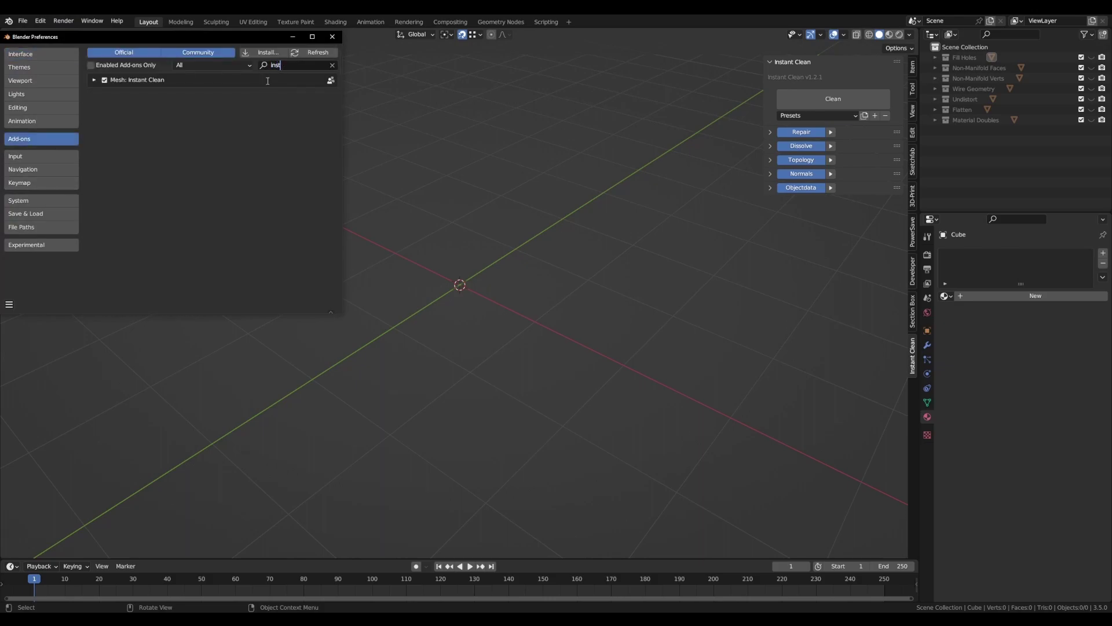
left_click(92, 79)
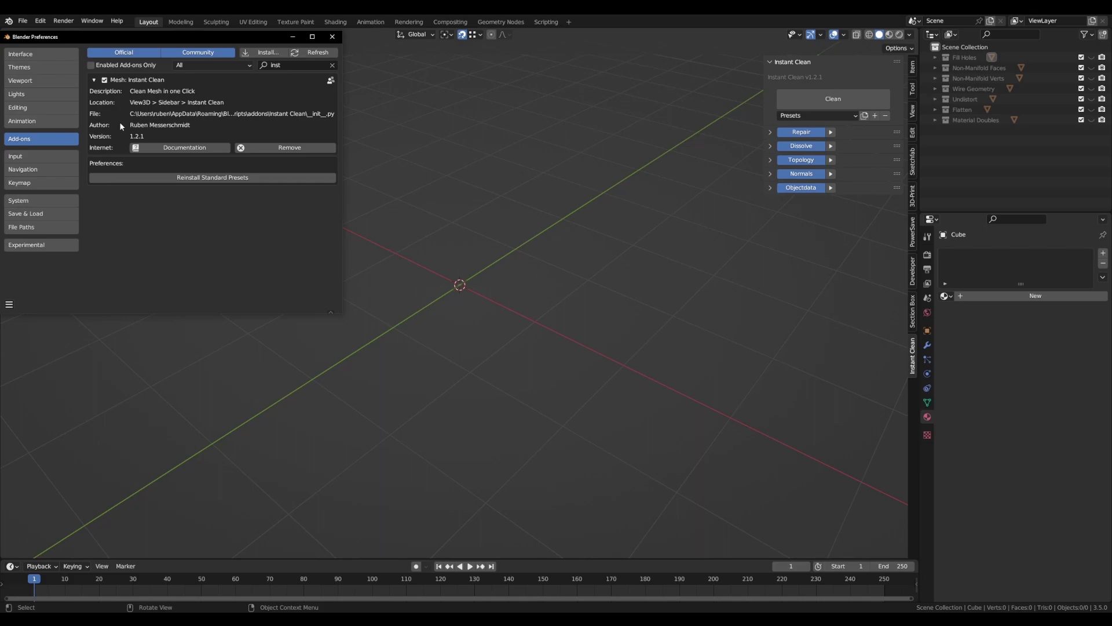
left_click(264, 147)
left_click(259, 191)
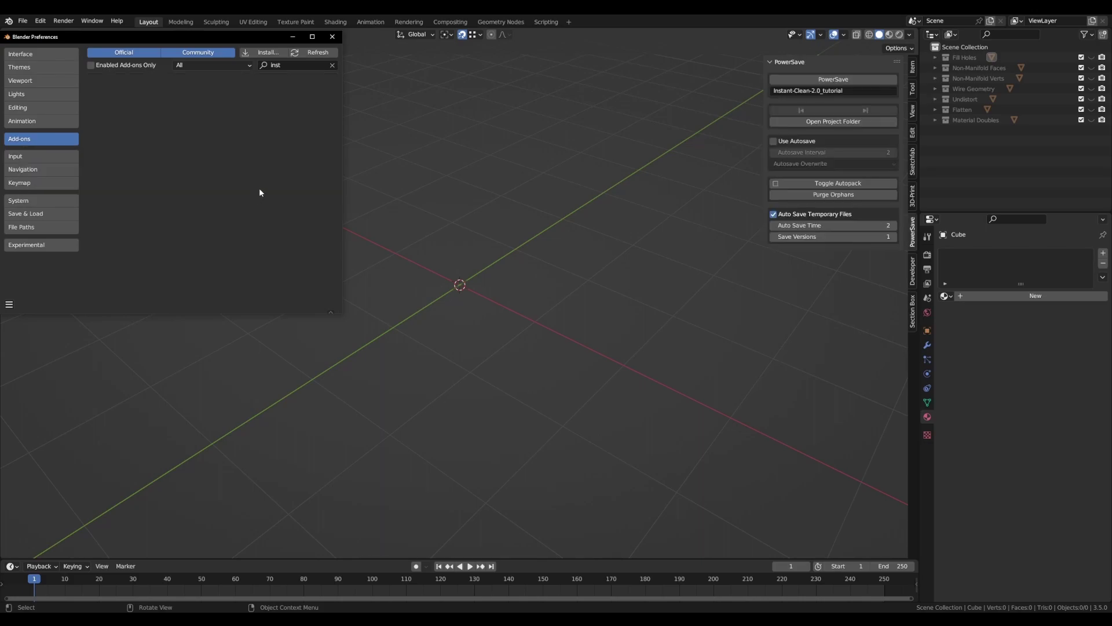
key("ctrl+q")
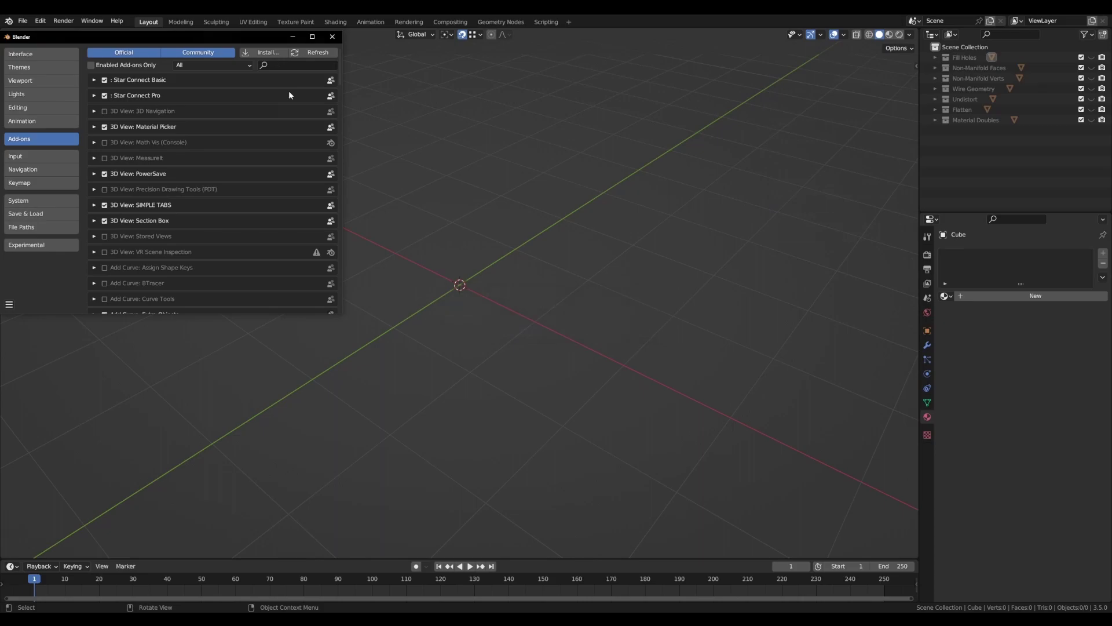
- Install the Instant-Clean_2.0.0.zip add-on from the 2.0.0 release folder and enable it
left_click(268, 53)
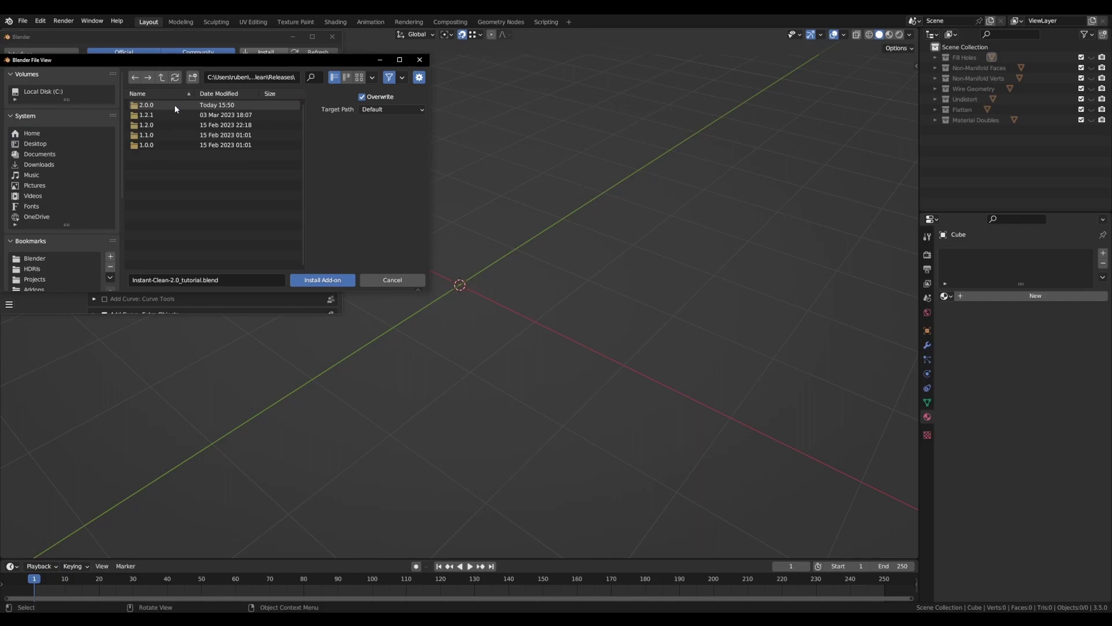
double_click(174, 105)
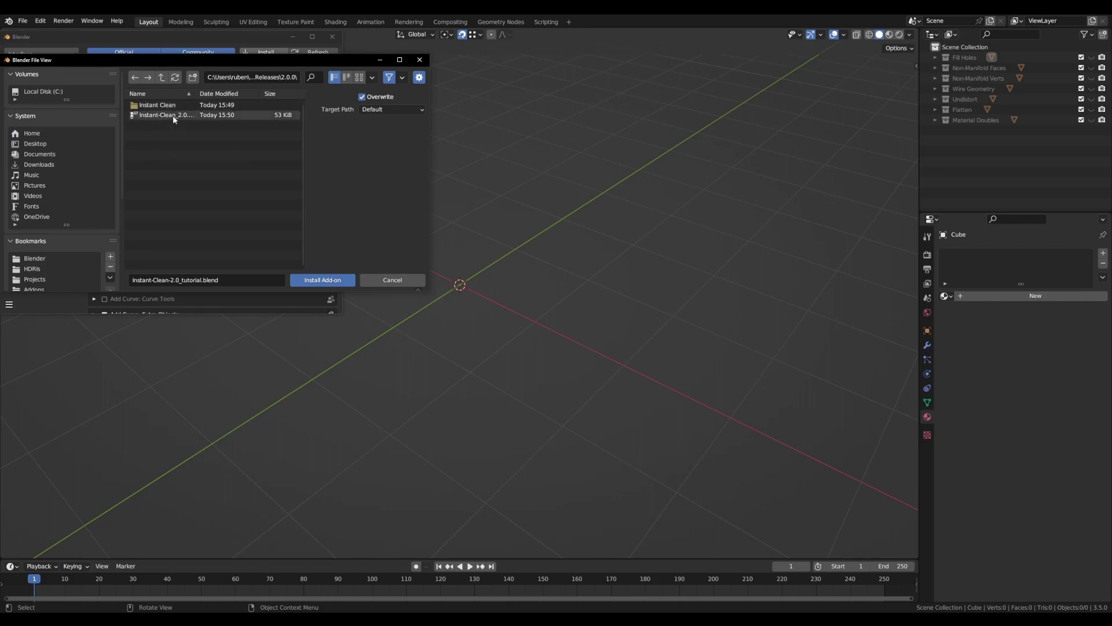
double_click(172, 116)
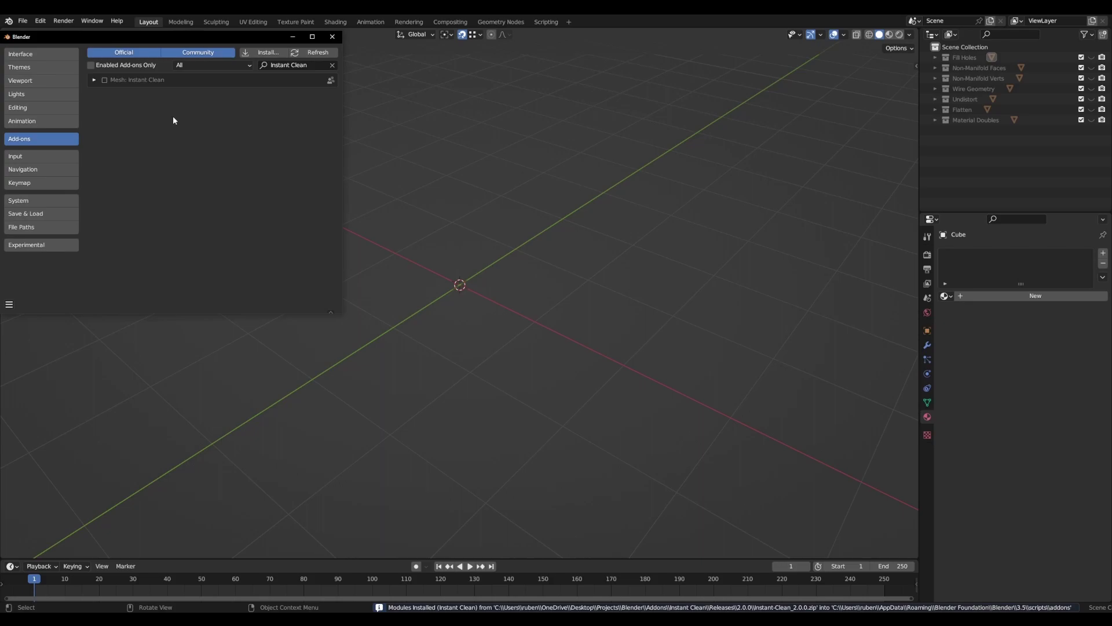
left_click(104, 80)
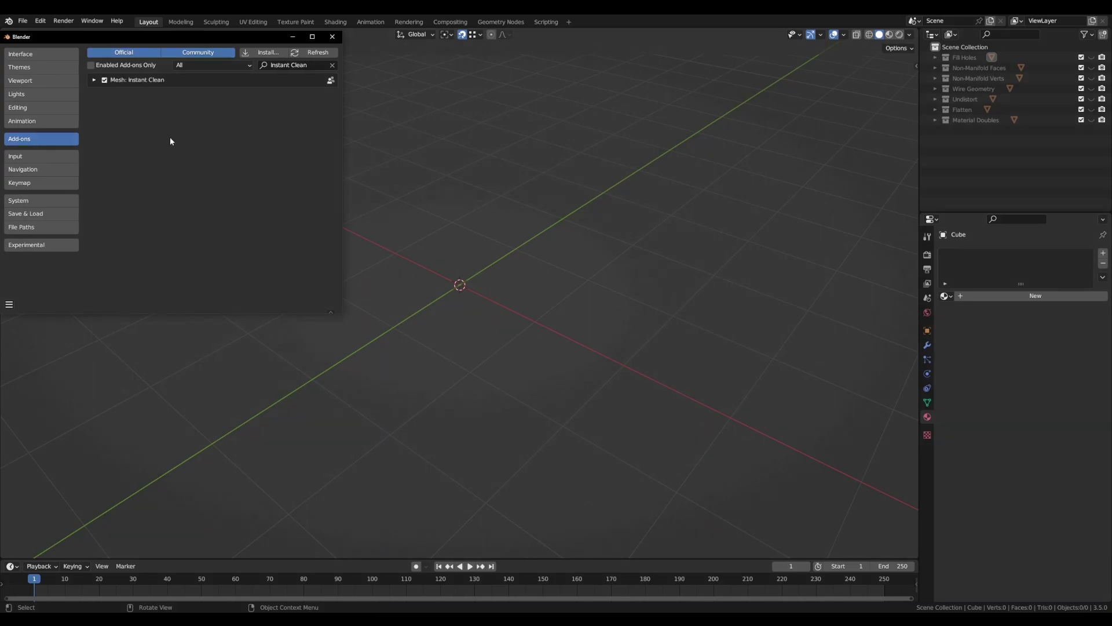
- Close the preferences and show Instant Clean's Manifold settings in the viewport
left_click(328, 37)
key("n")
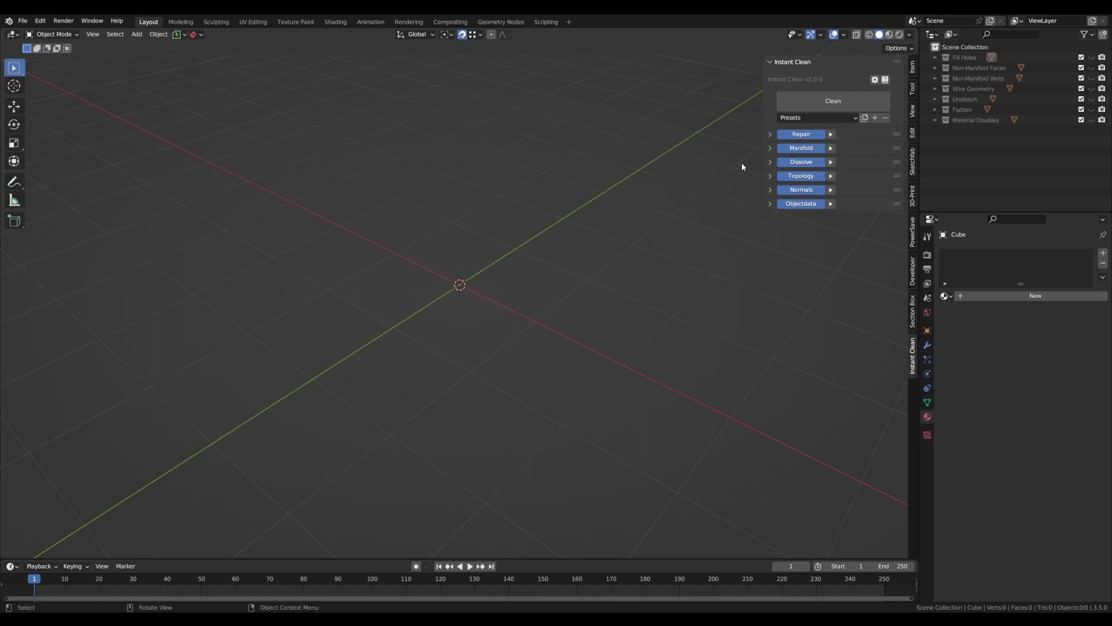
left_click(771, 147)
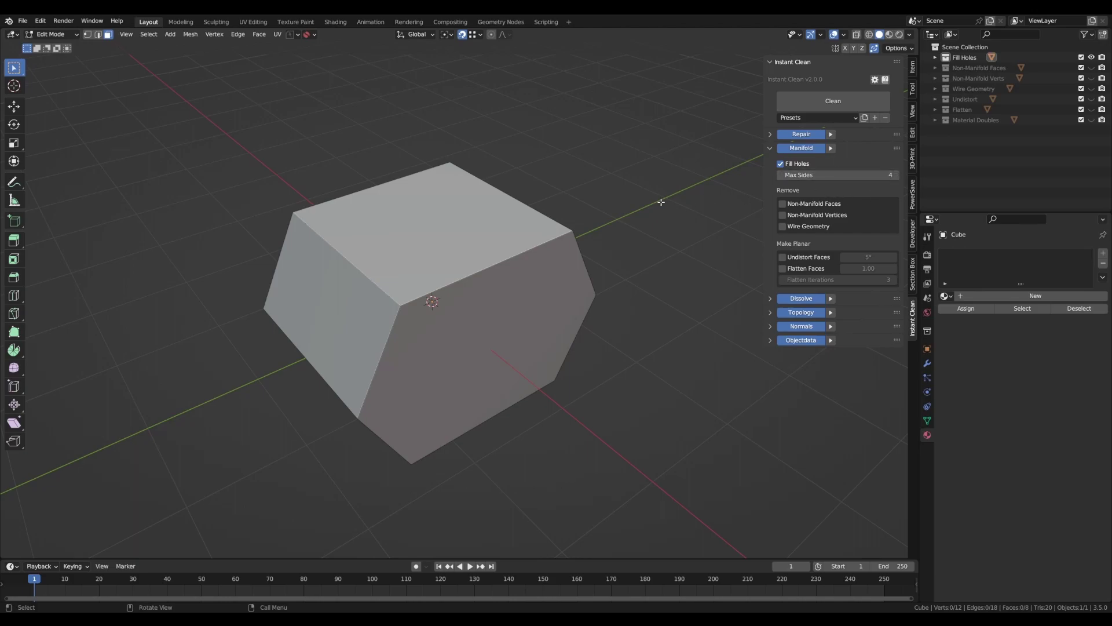
- Delete the cube's four-sided top face and fill the hole with the Manifold cleanup
left_click(459, 241)
key("x")
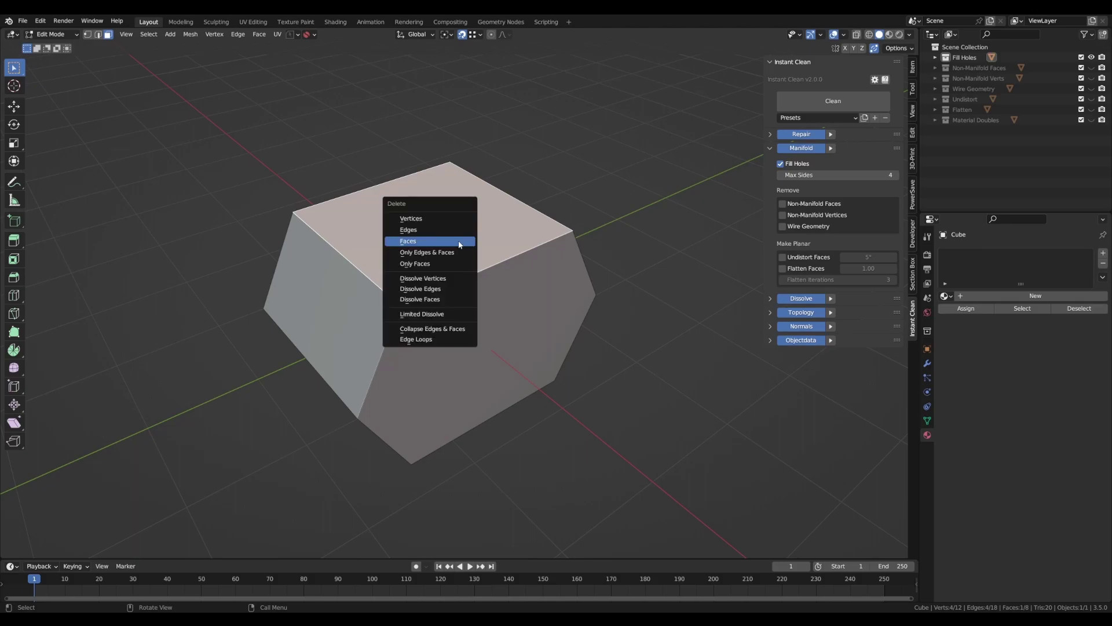
left_click(459, 241)
middle_click_drag(459, 242, 537, 222)
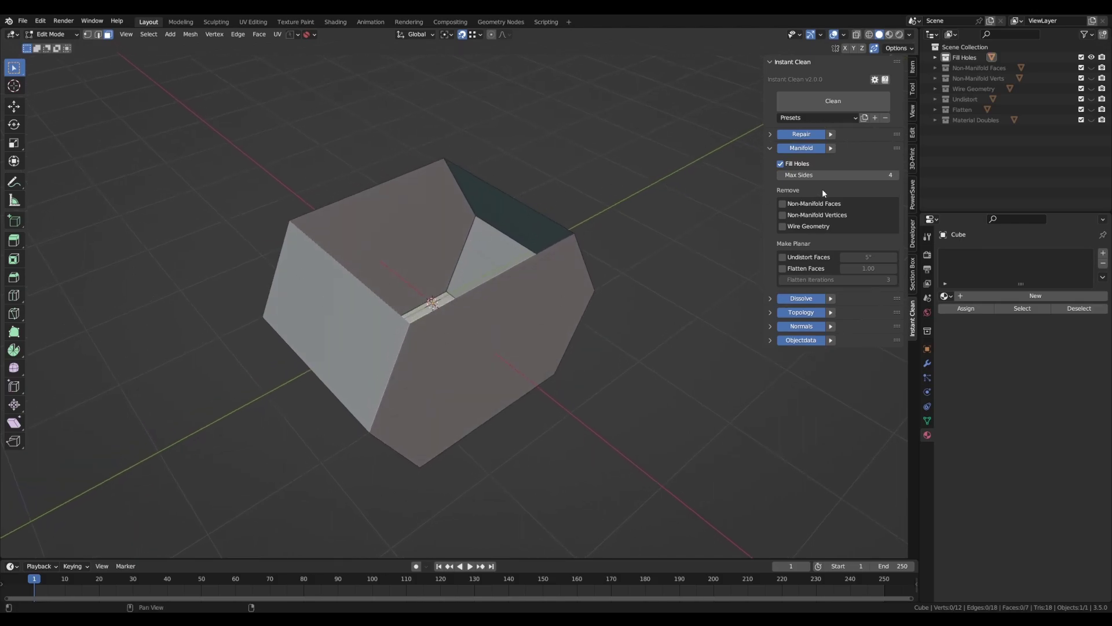
left_click(831, 149)
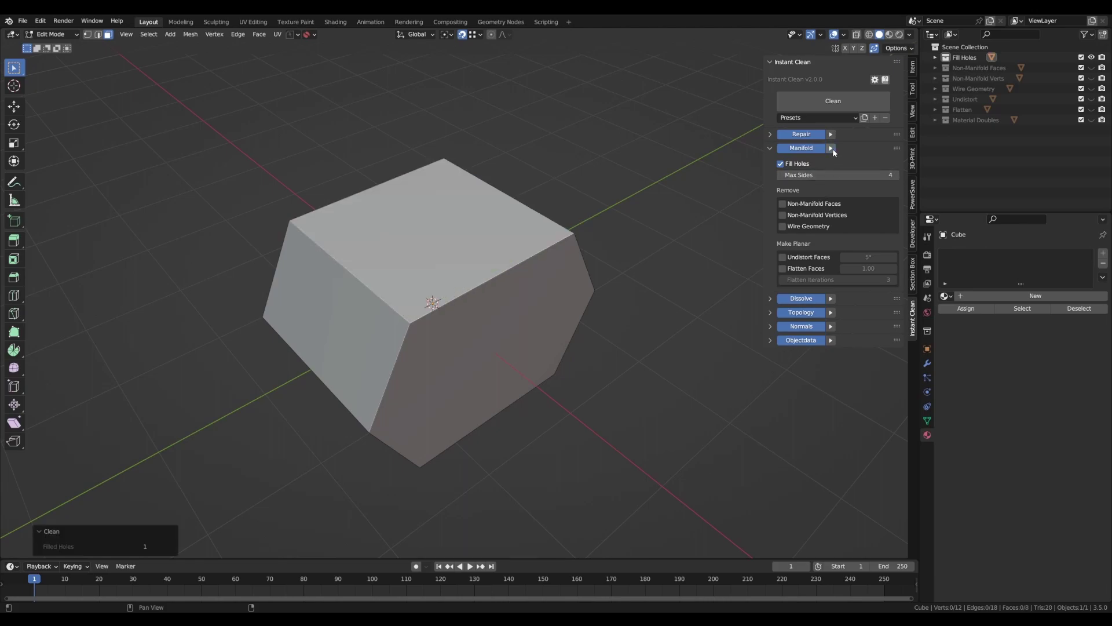
- Delete the six-sided front face and run the Fill Holes cleanup limited to 4 sides
middle_click_drag(624, 335, 592, 320)
left_click(452, 297)
key("x")
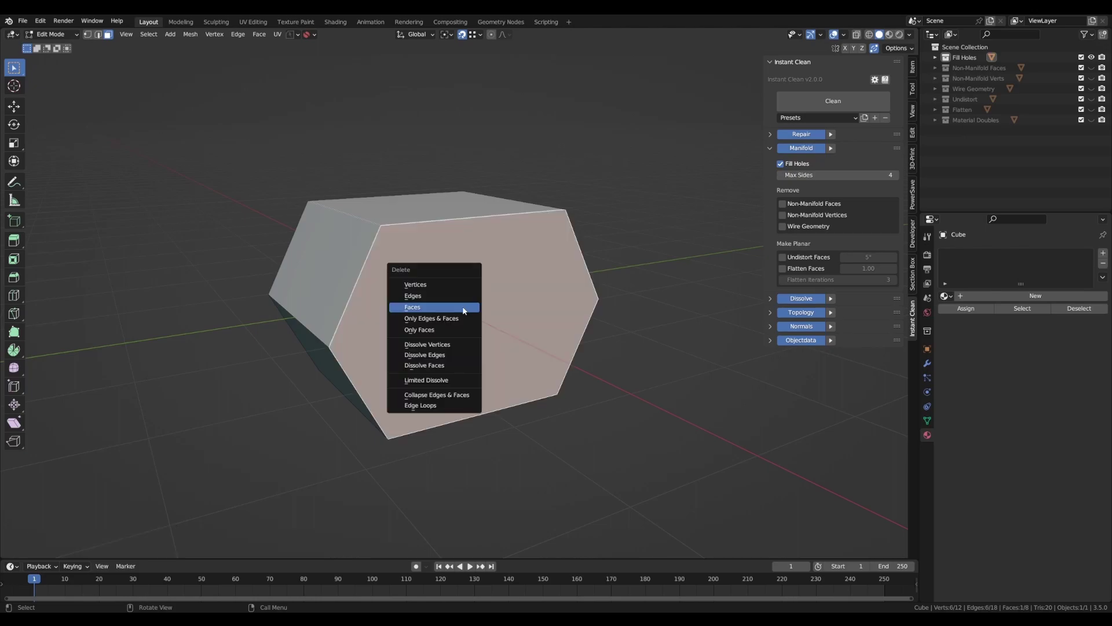
left_click(464, 311)
middle_click_drag(464, 311, 518, 341)
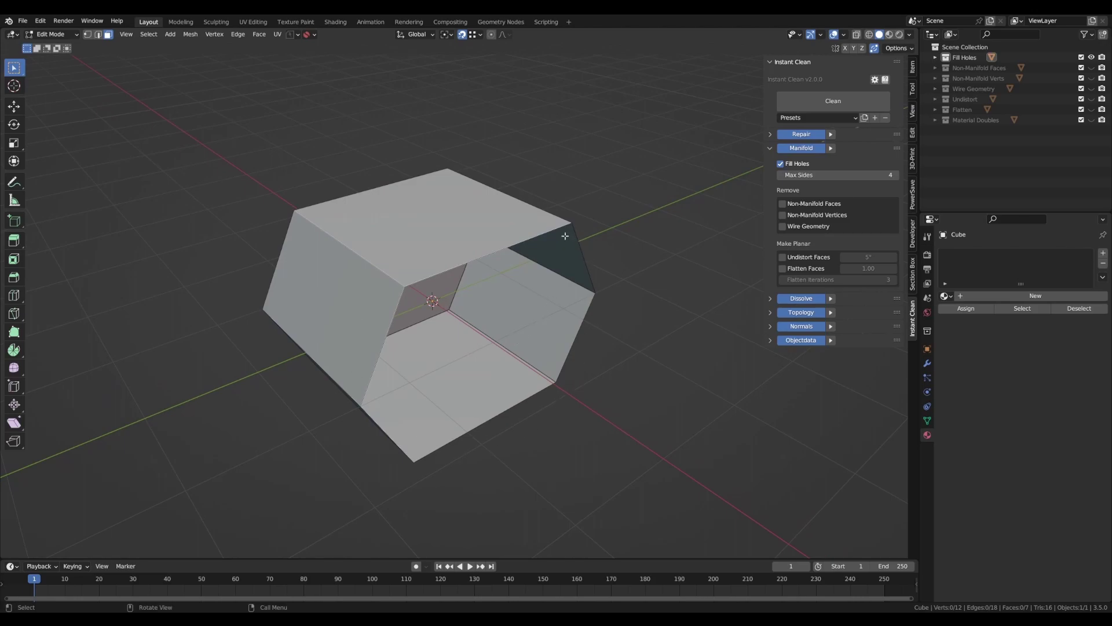
left_click(830, 149)
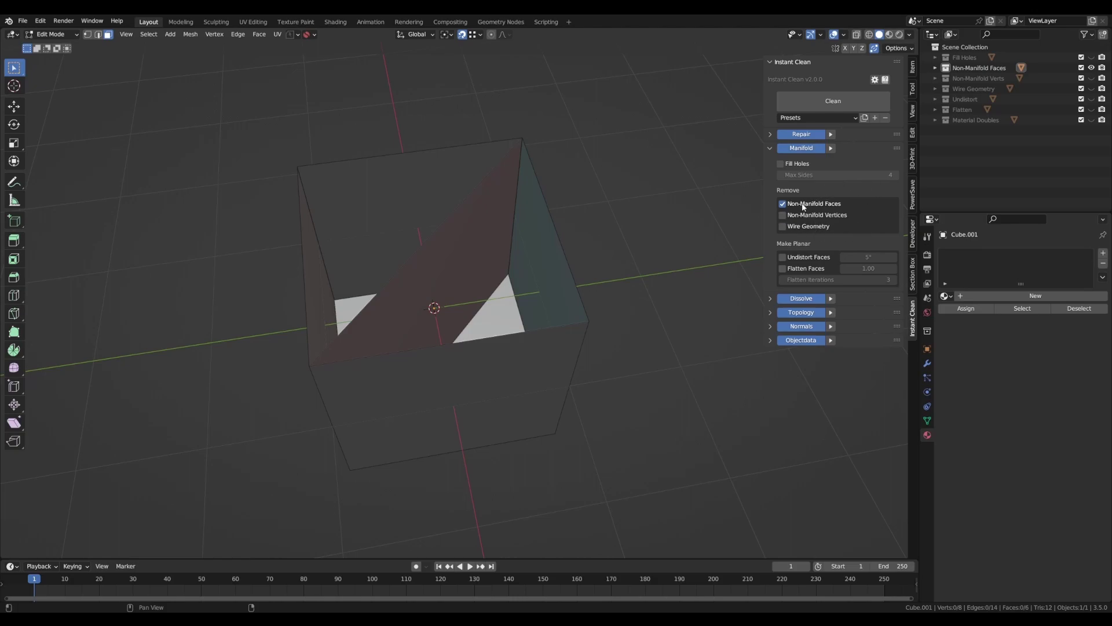
- Examine the diagonal face inside the open cube and run the Manifold cleanup for non-manifold faces
middle_click_drag(534, 226, 503, 251)
middle_click_drag(450, 278, 381, 283)
middle_click_drag(311, 201, 355, 191)
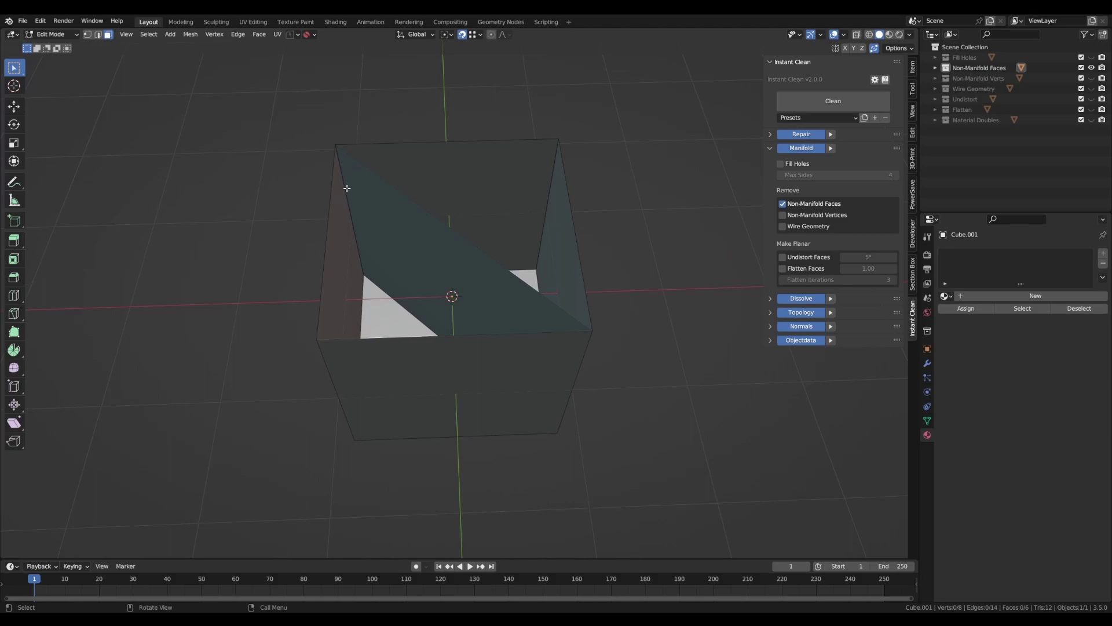
middle_click_drag(362, 184, 441, 173)
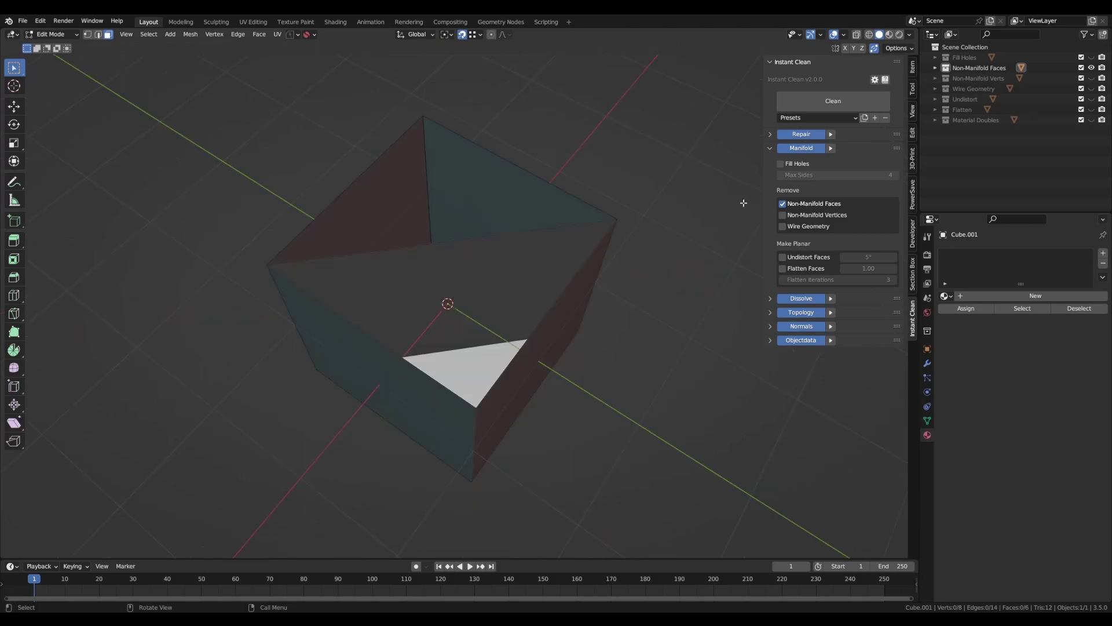
left_click(832, 148)
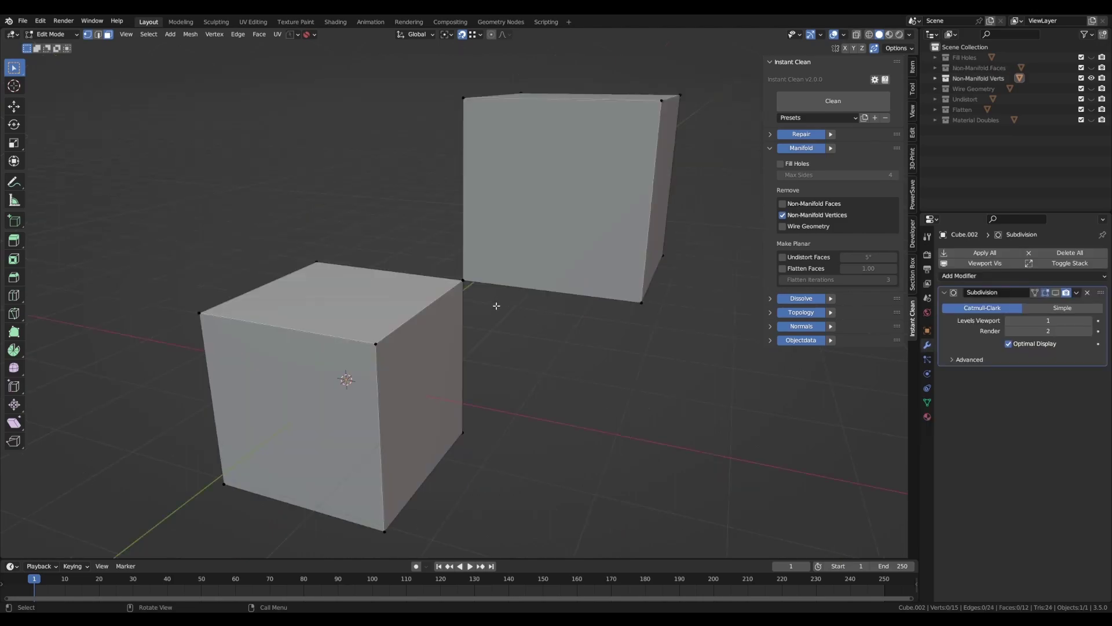
- Display the Subdivision modifier in the viewport and split the vertex shared by both cubes with the Non-Manifold Vertices cleanup
left_click(468, 285)
scroll(466, 290, "up", 4)
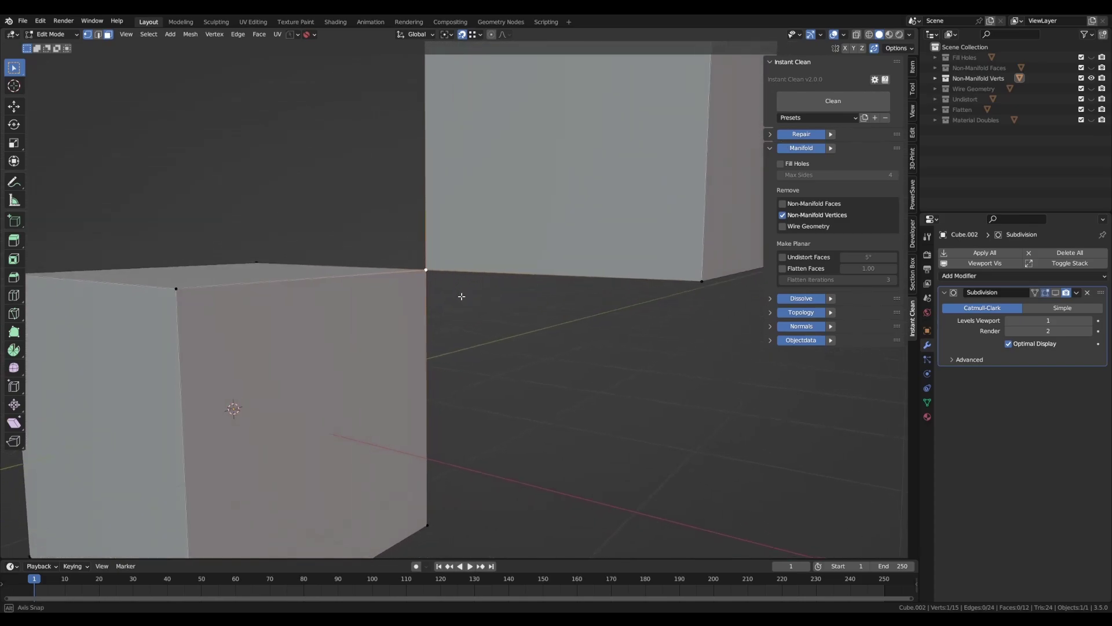
scroll(462, 296, "down", 5)
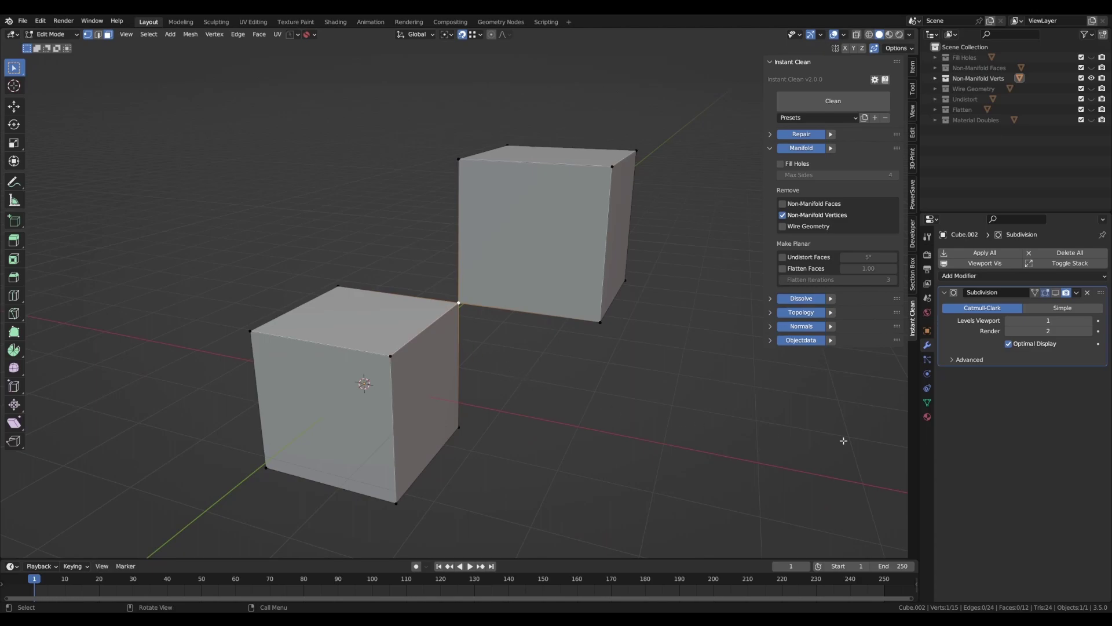
left_click(1057, 293)
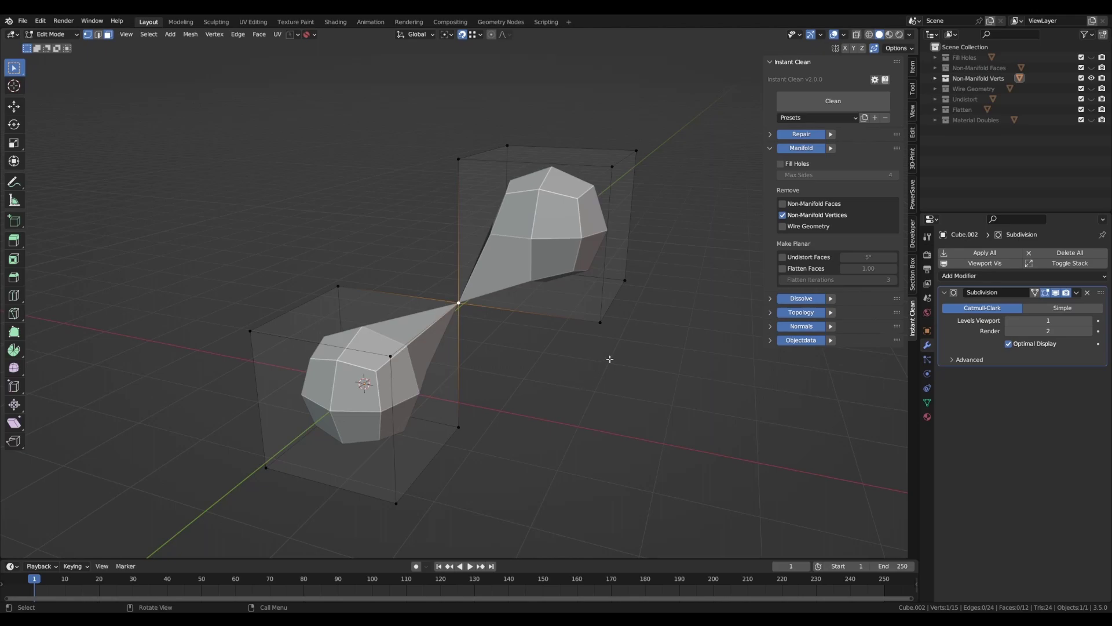
left_click(831, 148)
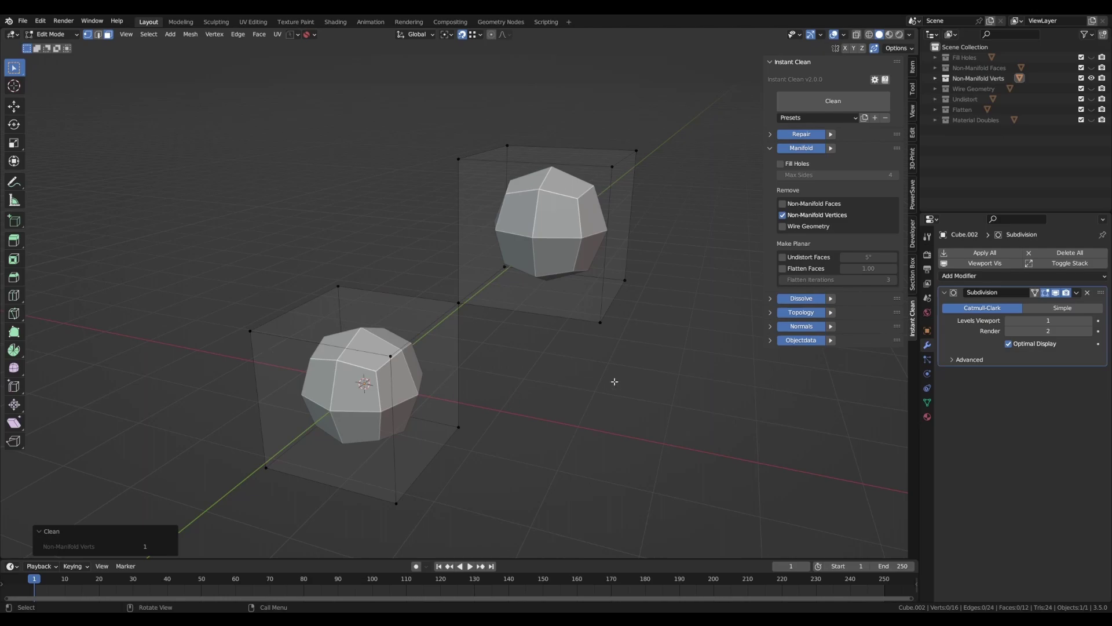
- Move the upper cube's corner vertex about 0.26 m away from the former shared point
left_click(460, 303)
key("g")
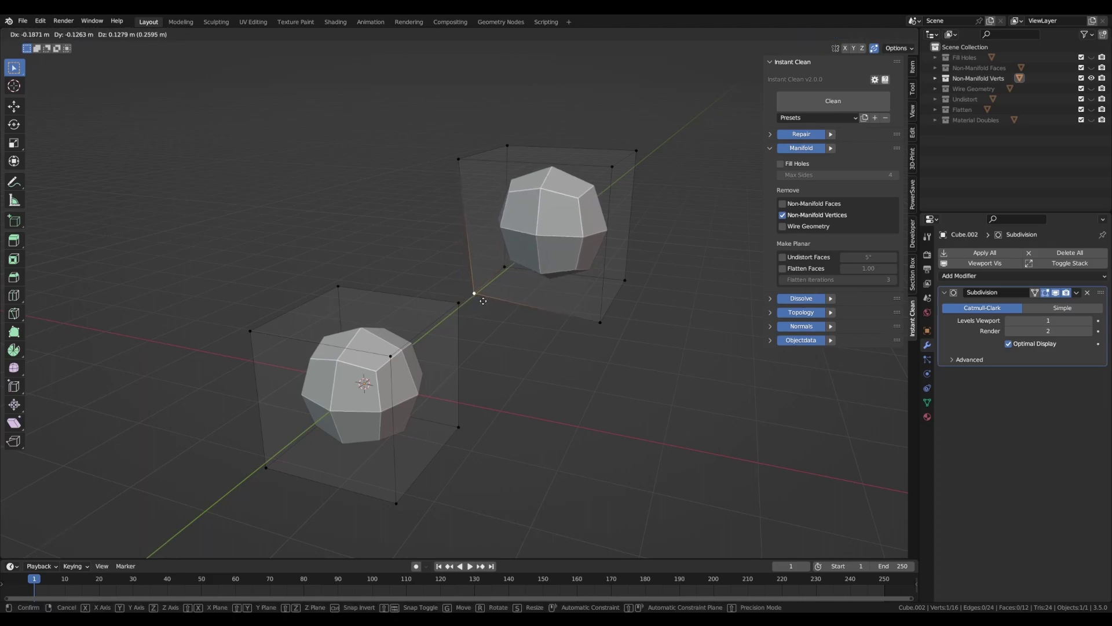
left_click(483, 301)
left_click_drag(460, 306, 436, 317)
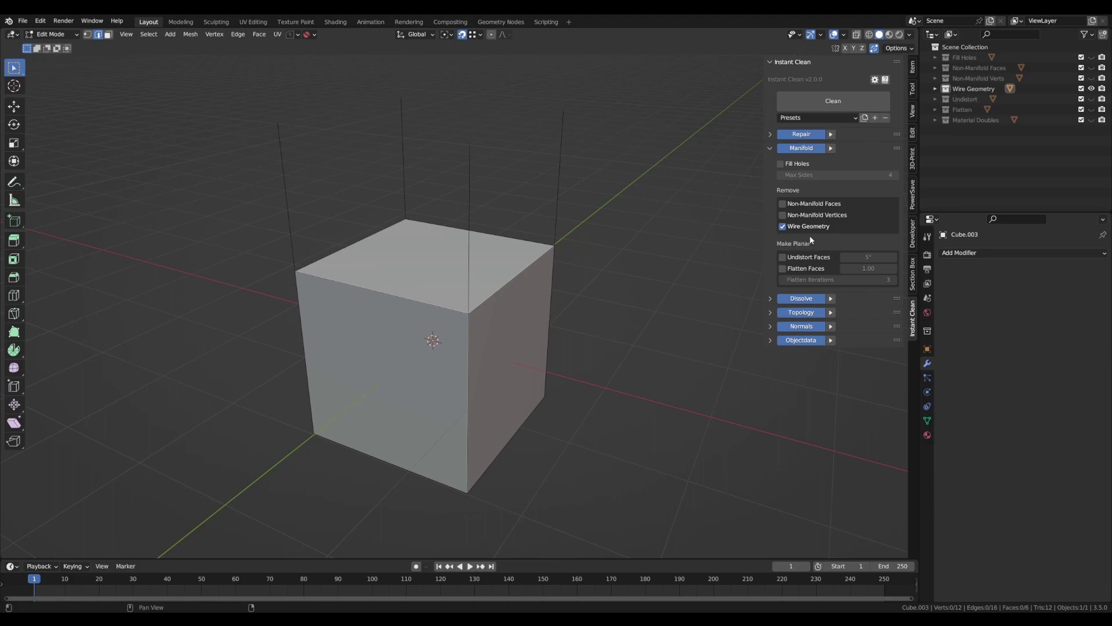
- Remove the loose vertical edges above the cube with the Wire Geometry cleanup
left_click(835, 150)
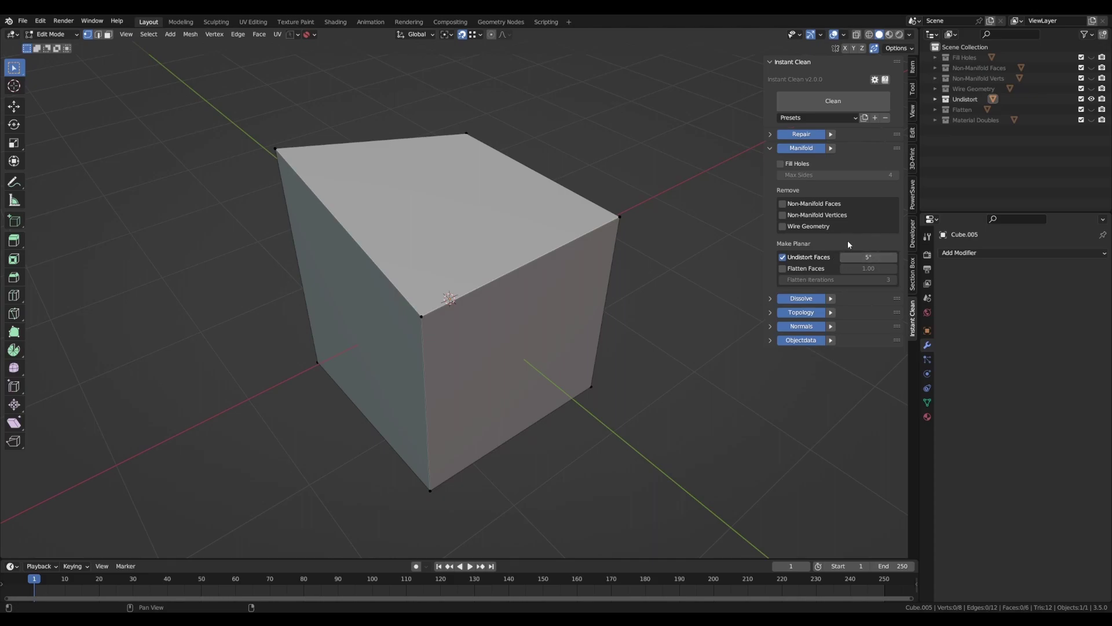
- Split the cube's warped top face with the Undistort Faces cleanup at a 5° threshold and inspect it from several angles
middle_click_drag(534, 186, 544, 224, "shift")
scroll(499, 218, "up", 1)
middle_click_drag(609, 288, 573, 272, "shift")
scroll(573, 272, "up", 1)
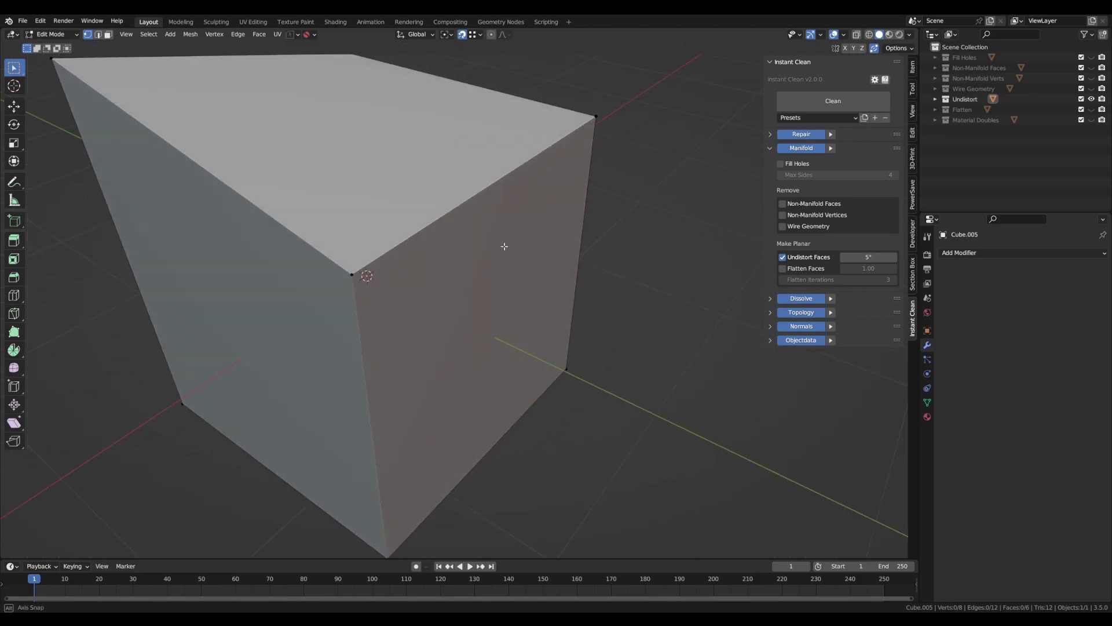
middle_click_drag(504, 246, 520, 266)
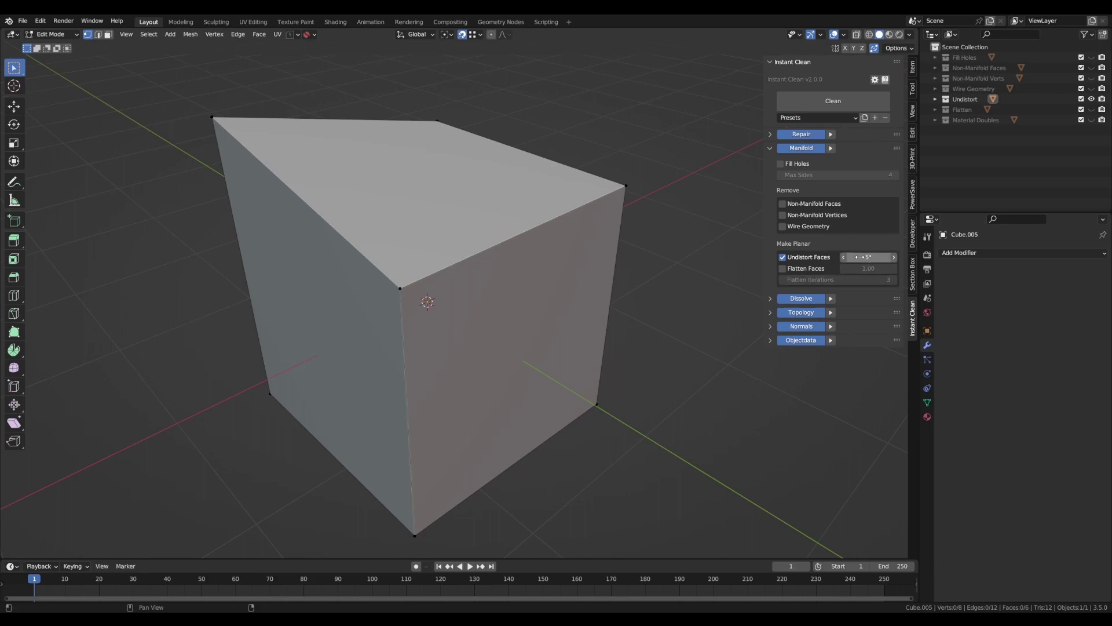
left_click(831, 149)
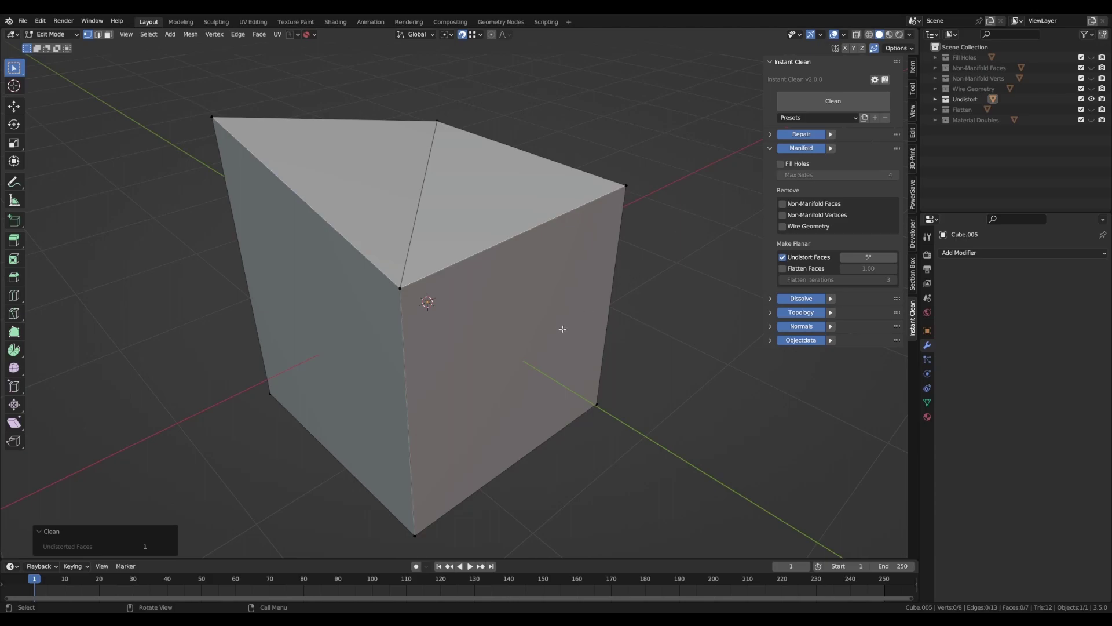
middle_click_drag(562, 328, 507, 329)
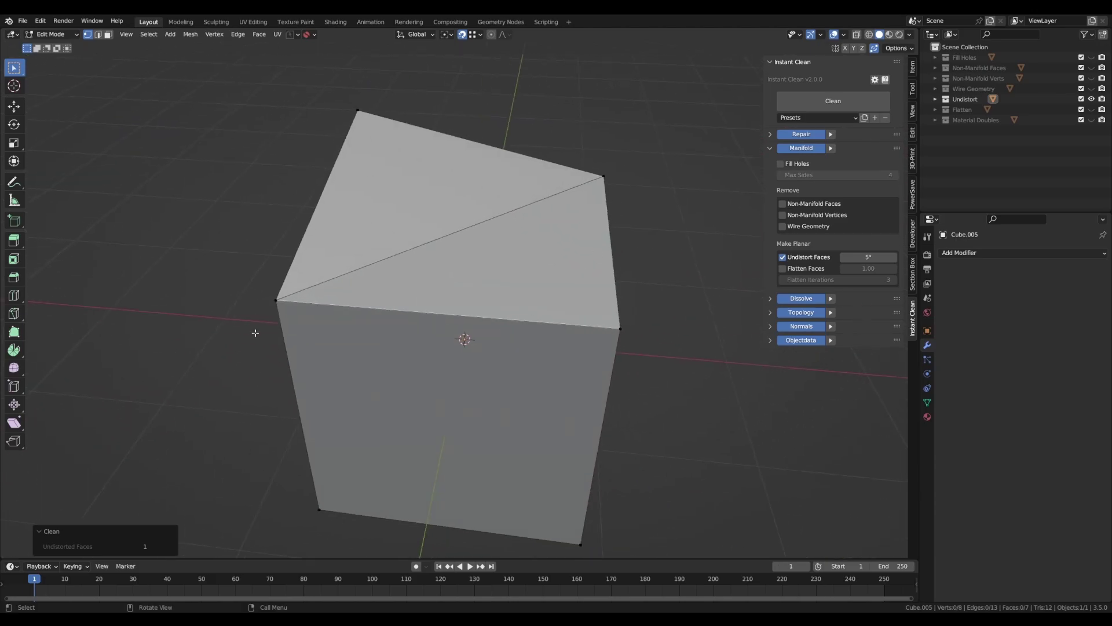
middle_click_drag(256, 333, 524, 146)
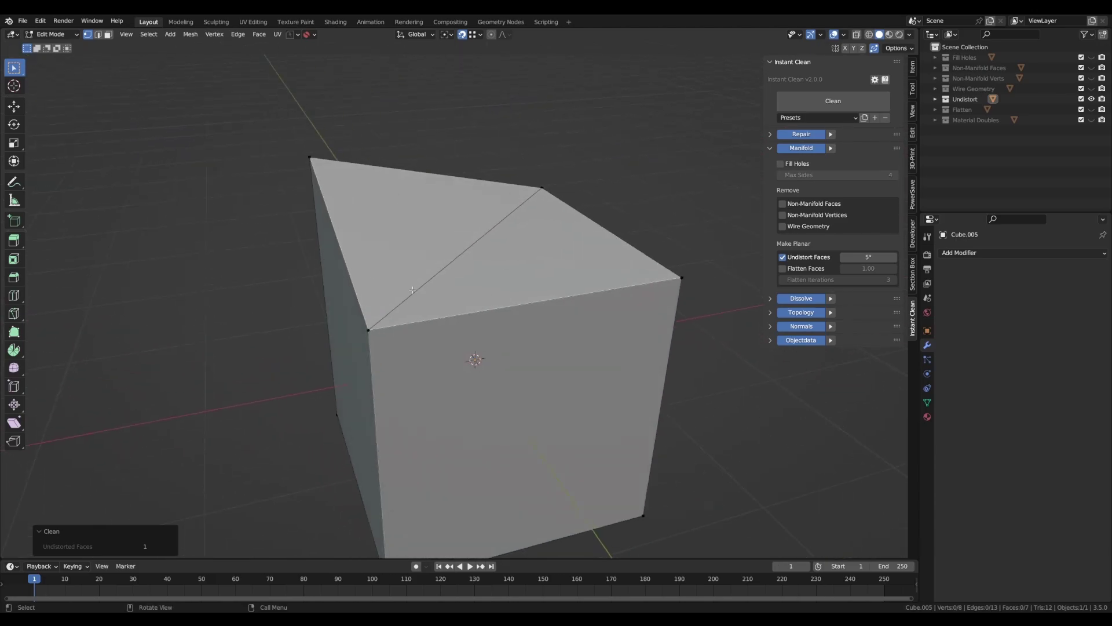
middle_click_drag(413, 290, 460, 284)
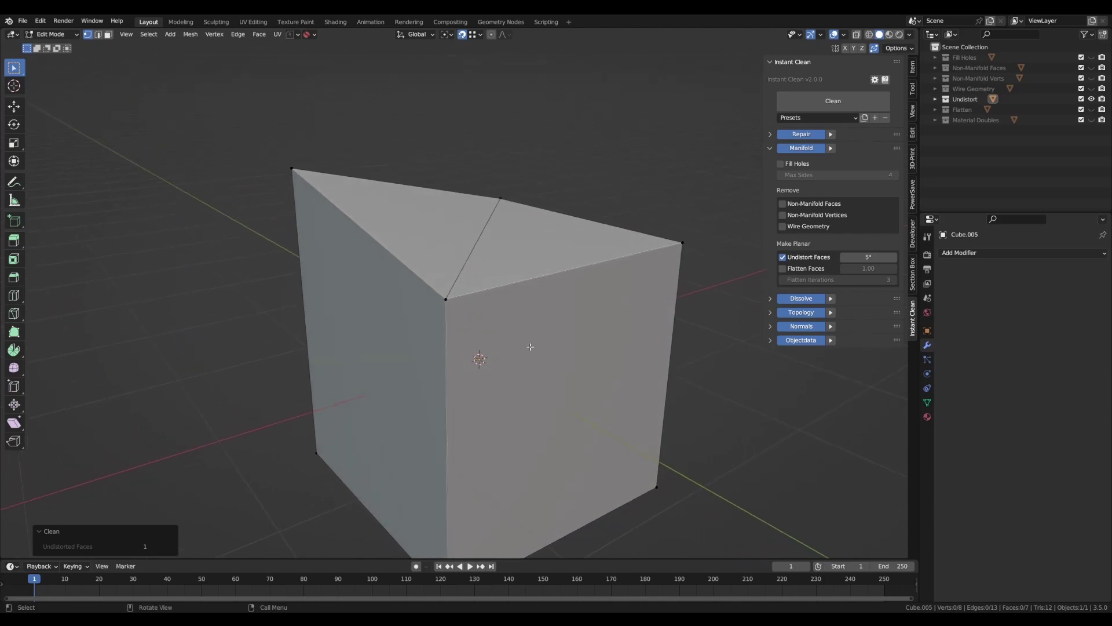
middle_click_drag(530, 347, 549, 305)
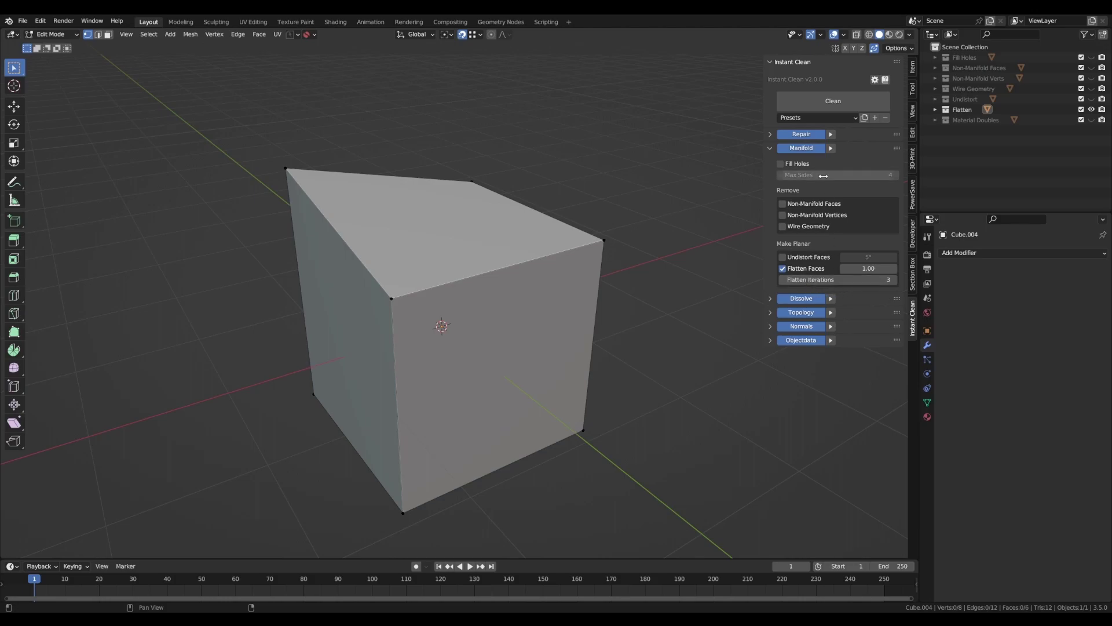
- Make the warped cube's faces planar with the Flatten Faces cleanup at factor 1.00 and 3 iterations
left_click(831, 149)
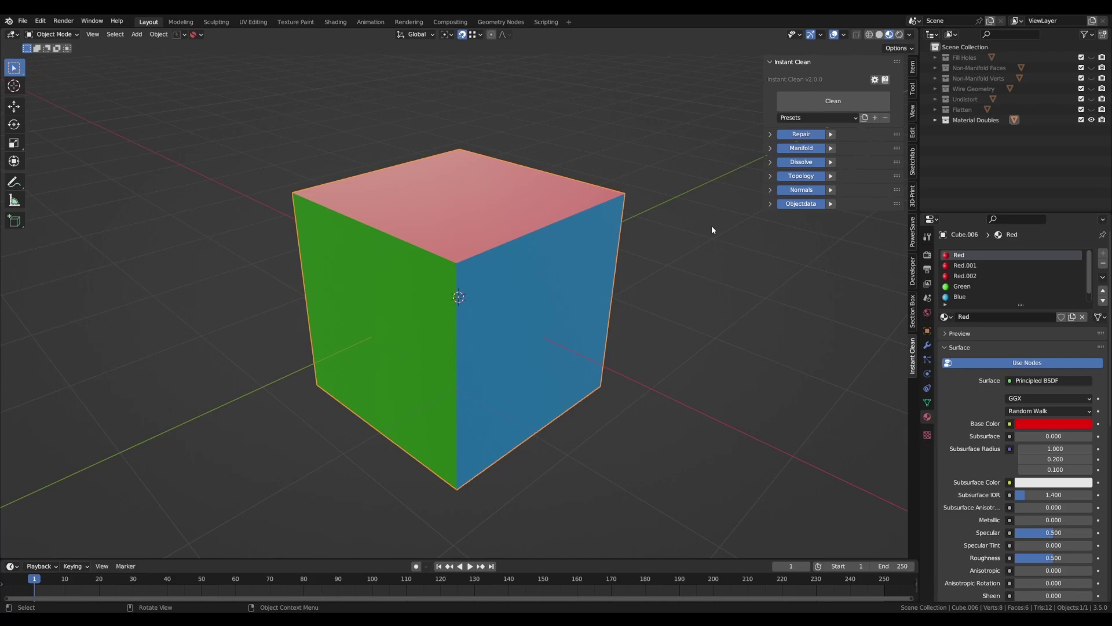
- Merge the coloured cube's duplicate materials with the Material Doubles cleanup, deleting the doubles from the file, and check the material list
left_click(770, 204)
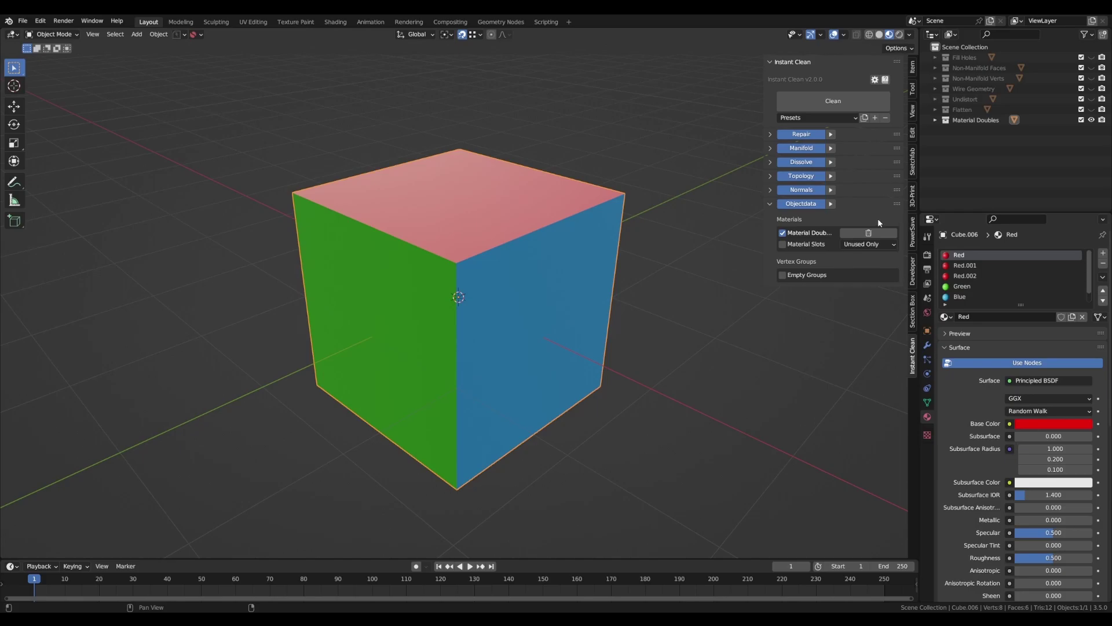
left_click(868, 233)
left_click(945, 316)
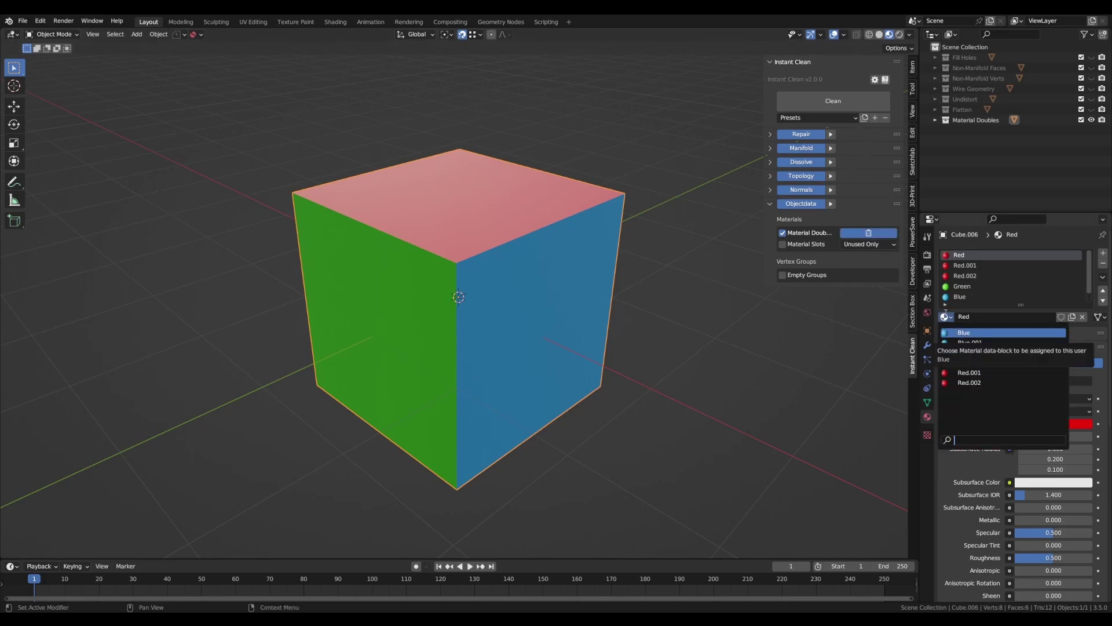
left_click(832, 204)
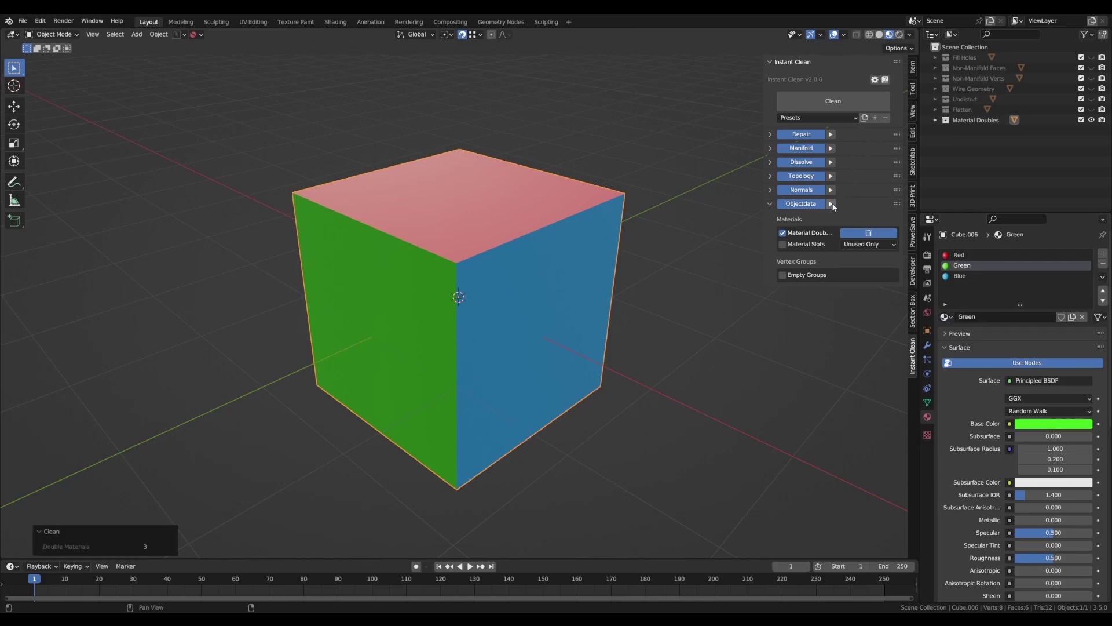
left_click(944, 316)
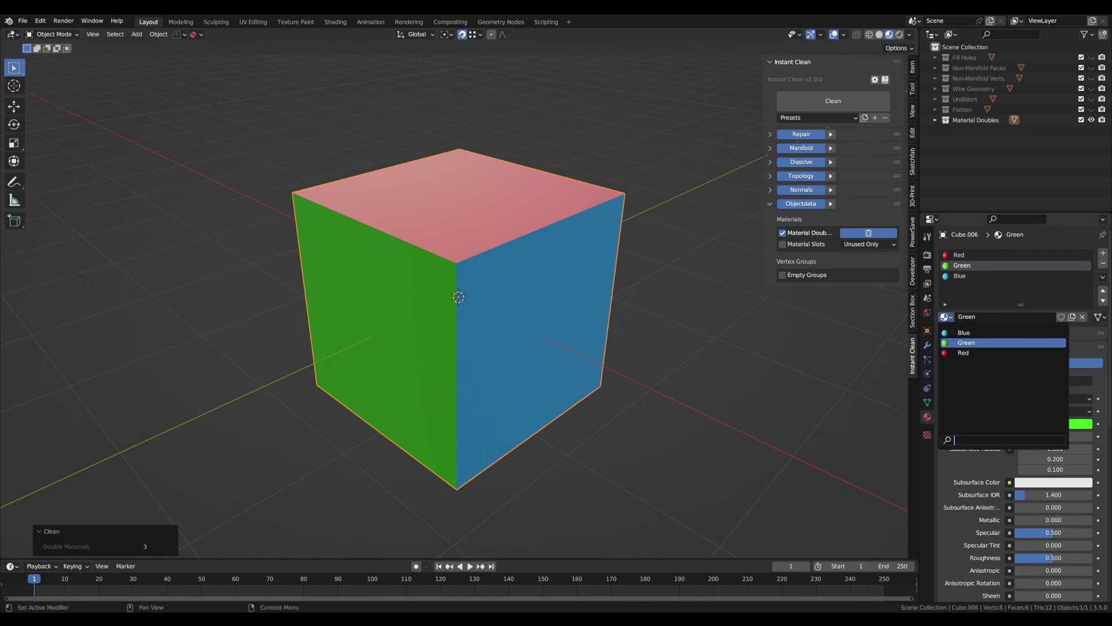
left_click(966, 343)
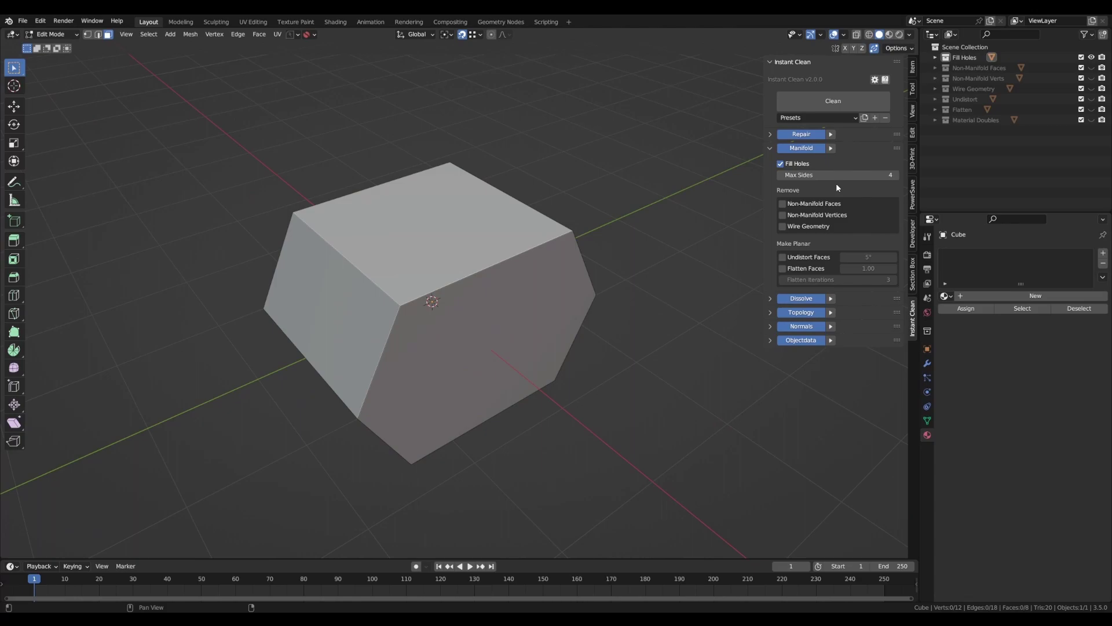
- Delete the solid's four-sided top face and close the opening with the Fill Holes cleanup at 4 max sides
left_click(459, 241)
key("x")
left_click(459, 241)
middle_click_drag(370, 318, 378, 326)
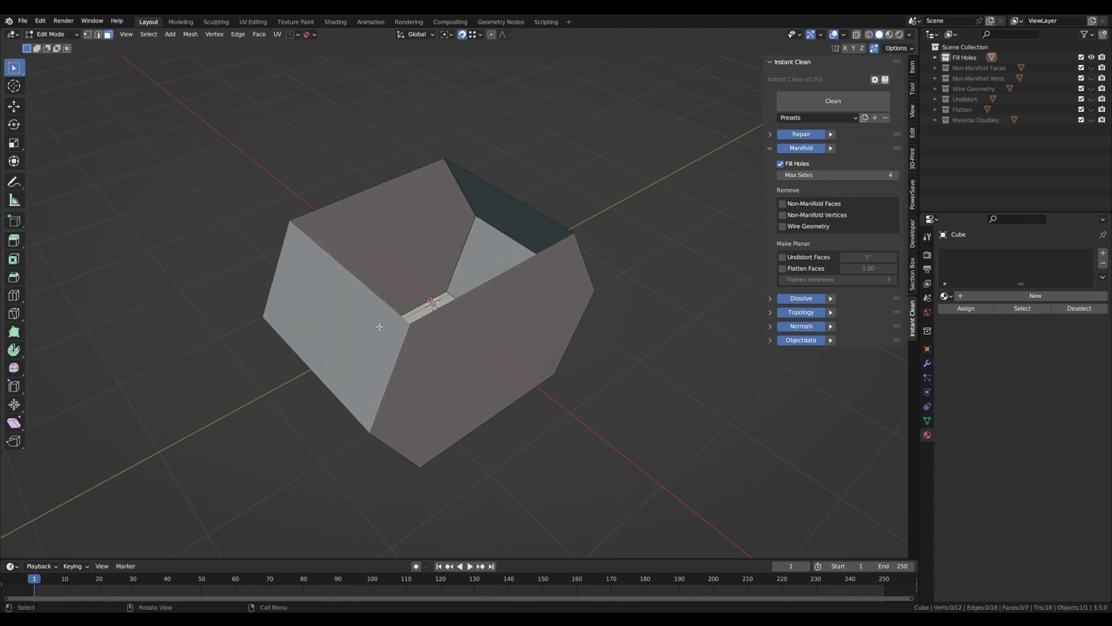
left_click(831, 148)
- Delete the solid's six-sided side face and run the Fill Holes cleanup at 4 max sides
middle_click_drag(487, 333, 451, 295)
left_click(451, 296)
key("x")
left_click(451, 295)
middle_click_drag(452, 492, 454, 512)
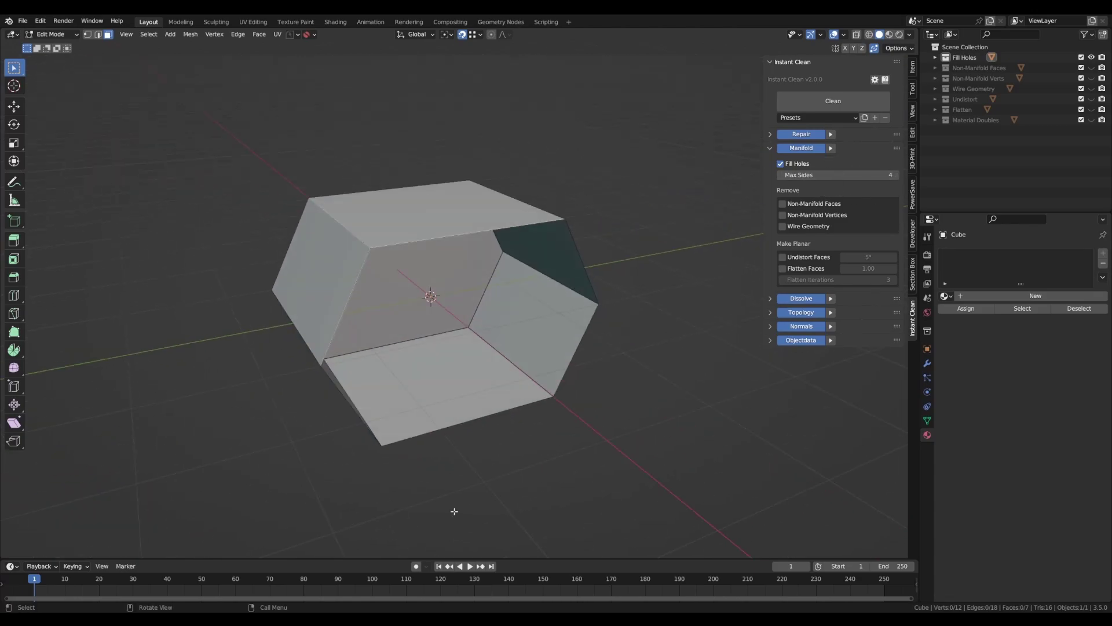
middle_click_drag(498, 331, 591, 263)
left_click(832, 149)
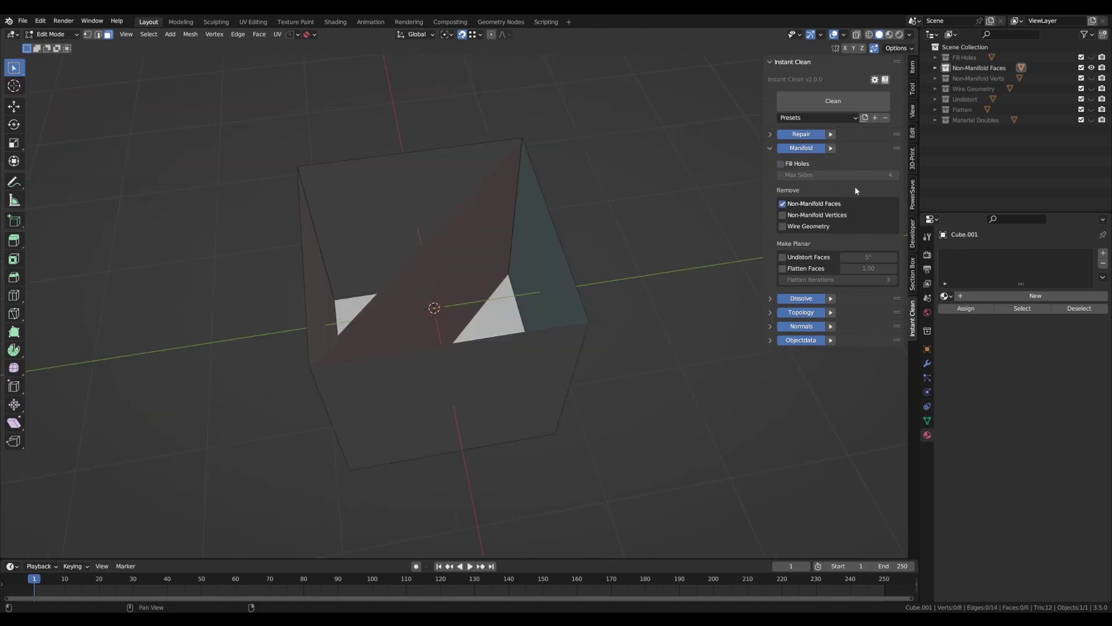
- Select the vertex shared by the two cubes, display their Subdivision modifier in the viewport and run the Non-Manifold Vertices cleanup
middle_click_drag(672, 184, 350, 175)
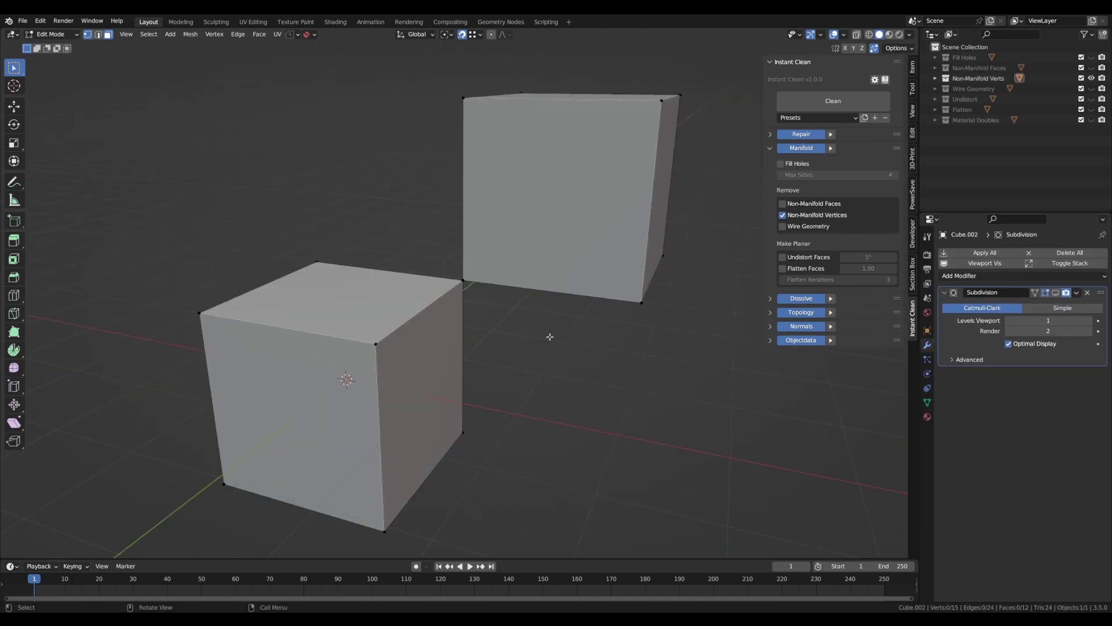
left_click(463, 280)
key("KP_Decimal")
scroll(481, 313, "down", 4)
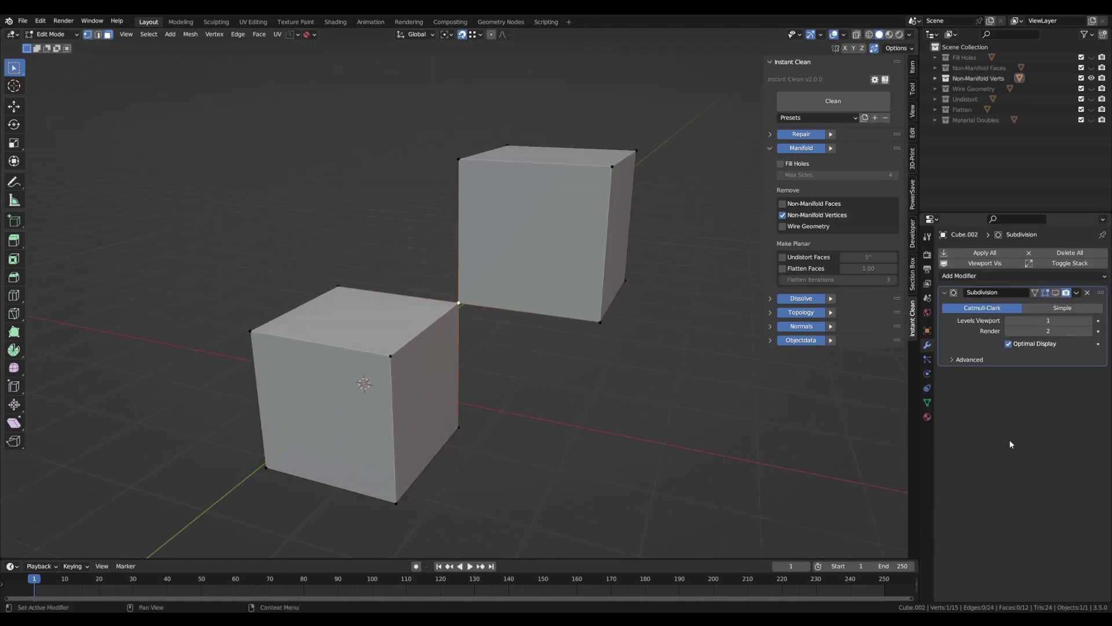
left_click(1055, 293)
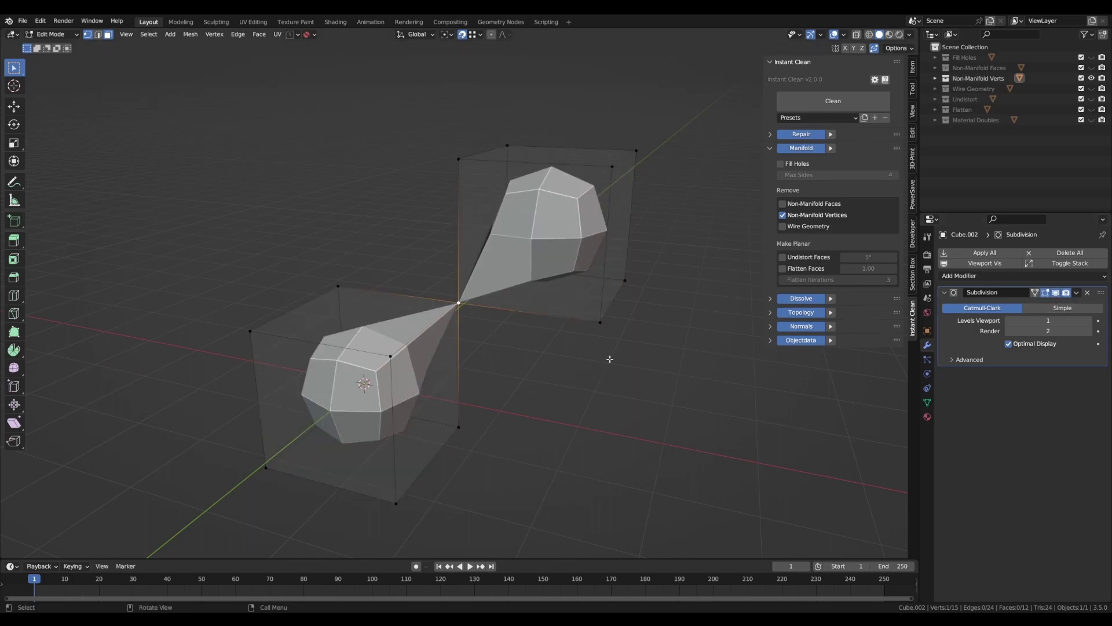
left_click(831, 148)
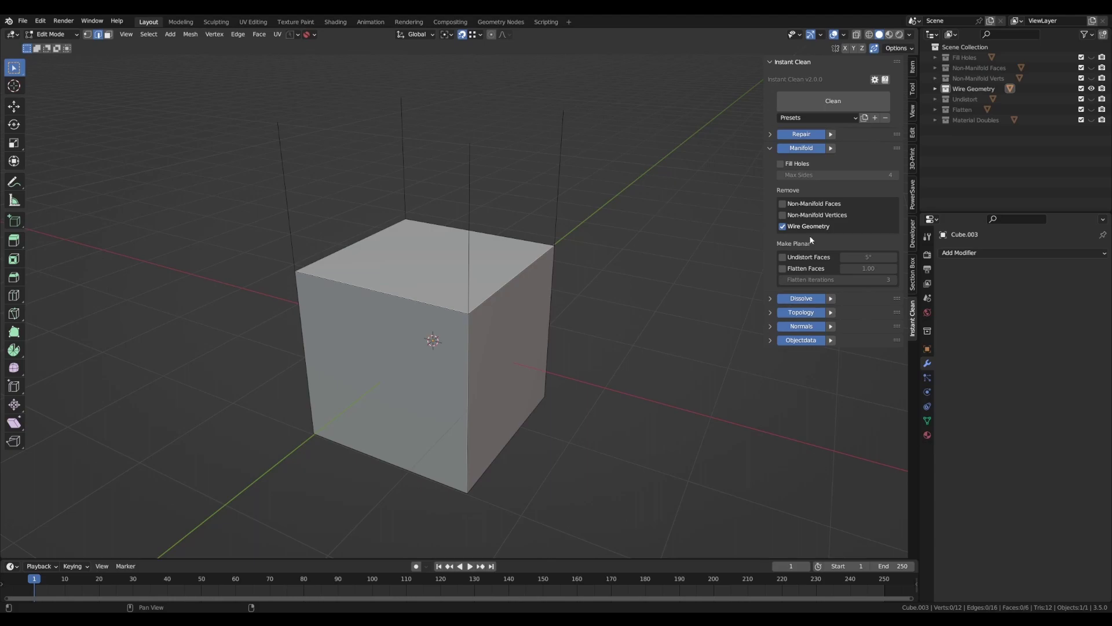
- Run the Wire Geometry cleanup to remove the loose vertical edges above the cube
key("alt+c")
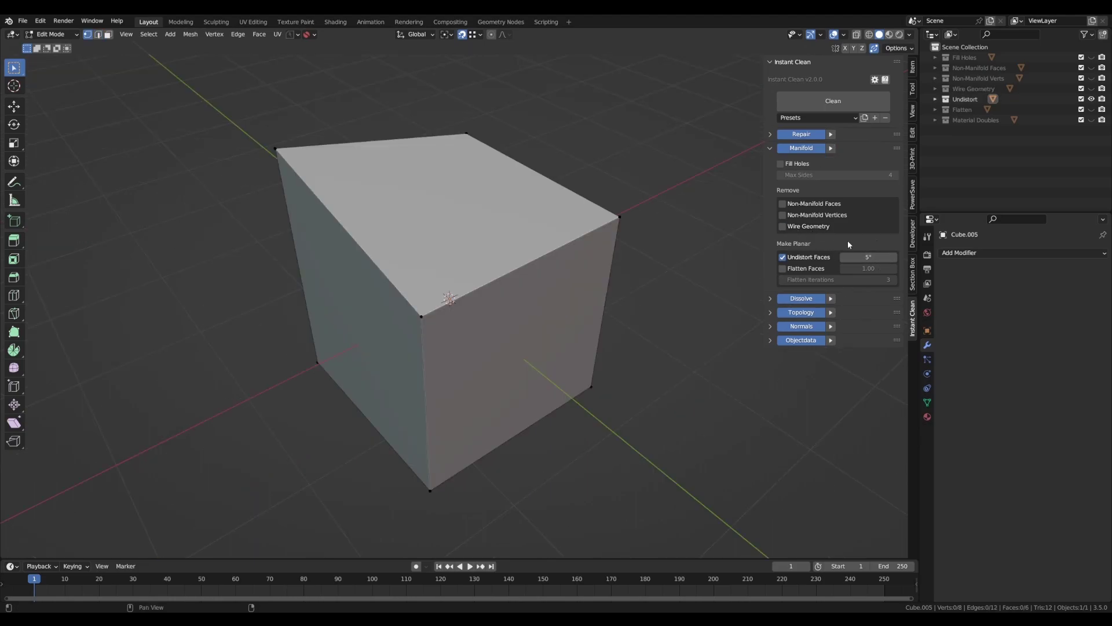
- Run the Undistort Faces cleanup at 5° on the cube with the warped top face
middle_click_drag(440, 232, 487, 232)
left_click(833, 101)
middle_click_drag(509, 299, 552, 196)
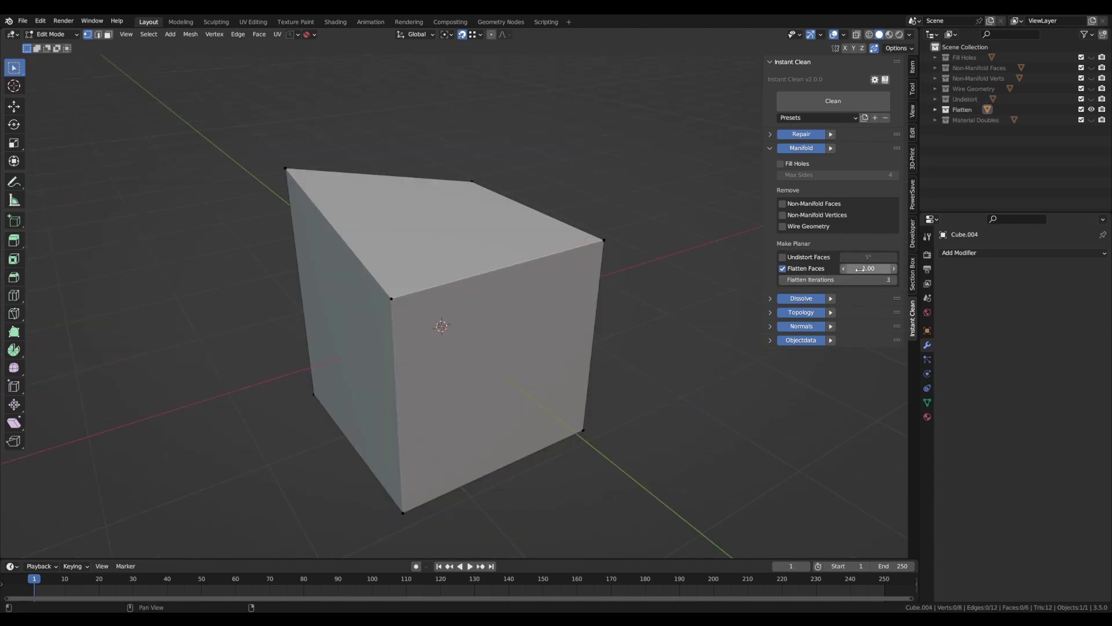
- Flatten the warped cube's faces with the Flatten Faces cleanup at factor 1.00 and 3 iterations
left_click(831, 148)
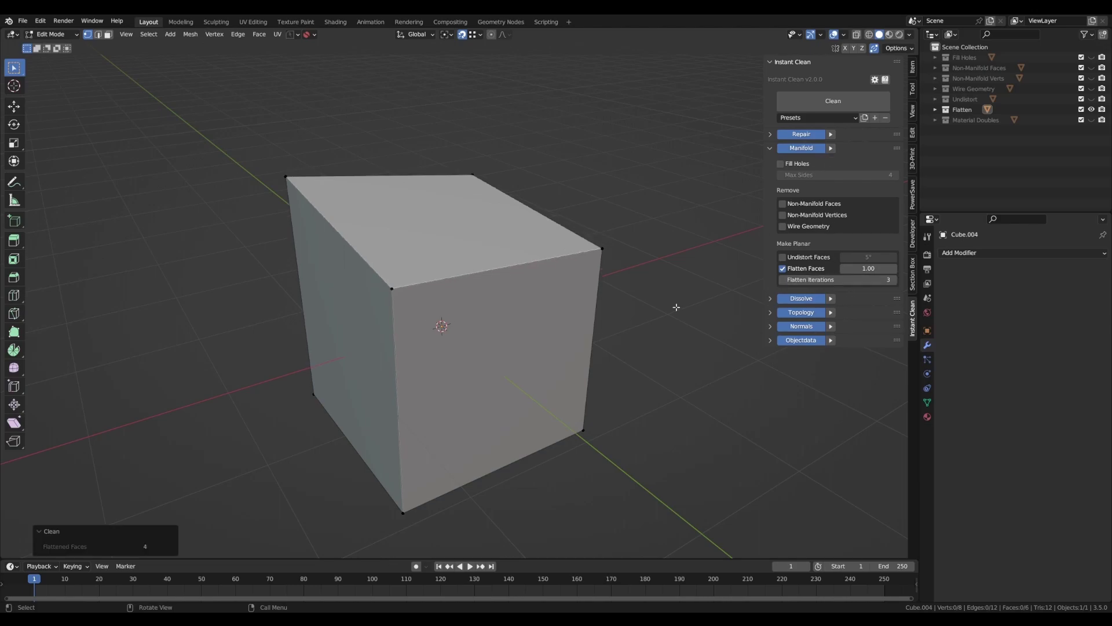